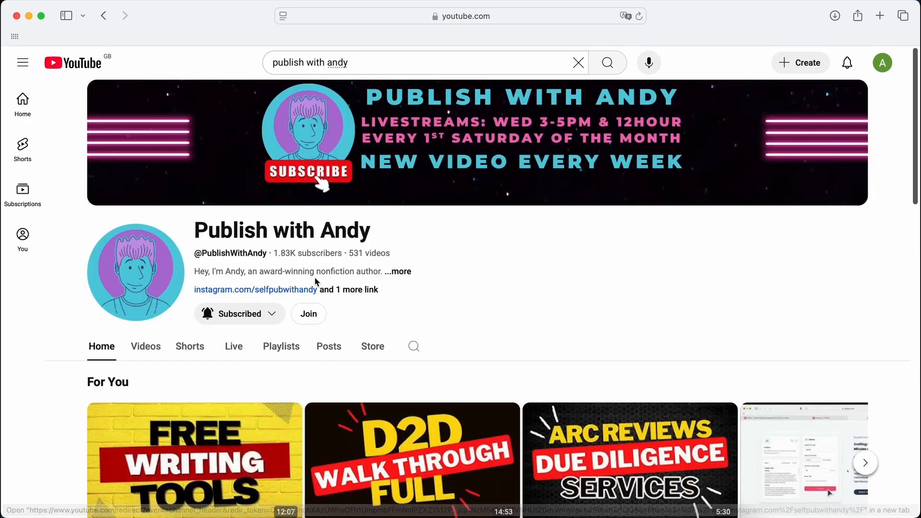
Open the channel's membership offer and look over the Supporter tier's price and perks
left_click(309, 313)
scroll(402, 334, "down", 3)
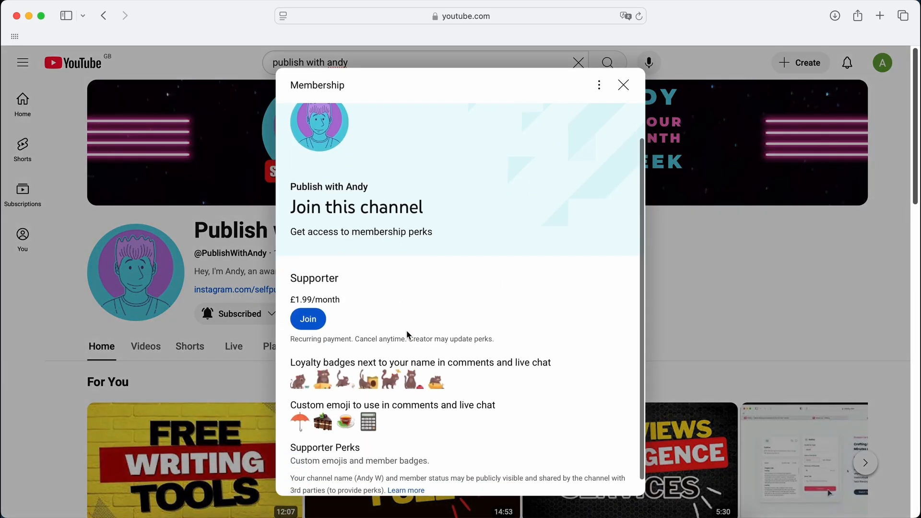
left_click_drag(446, 442, 272, 306)
left_click(272, 306)
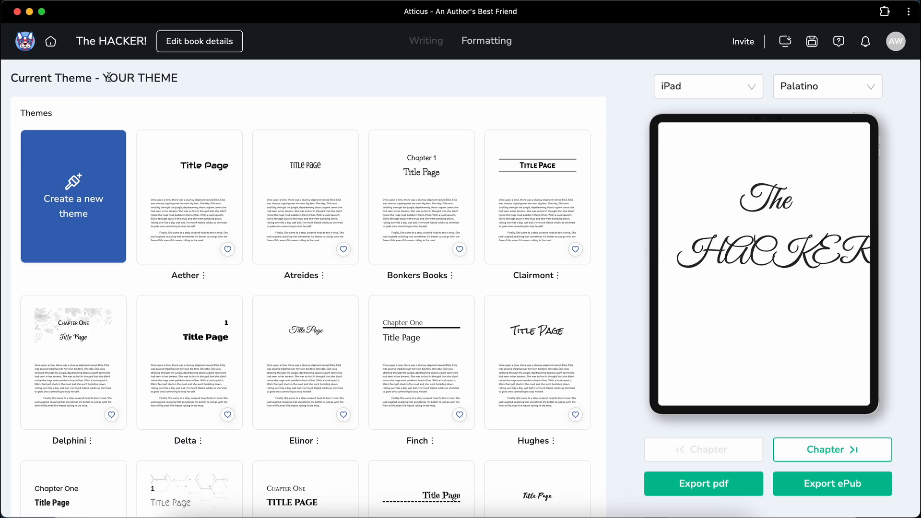
Switch to Atticus and look through the built-in and custom themes in the theme gallery
scroll(186, 236, "down", 1)
scroll(186, 236, "down", 10)
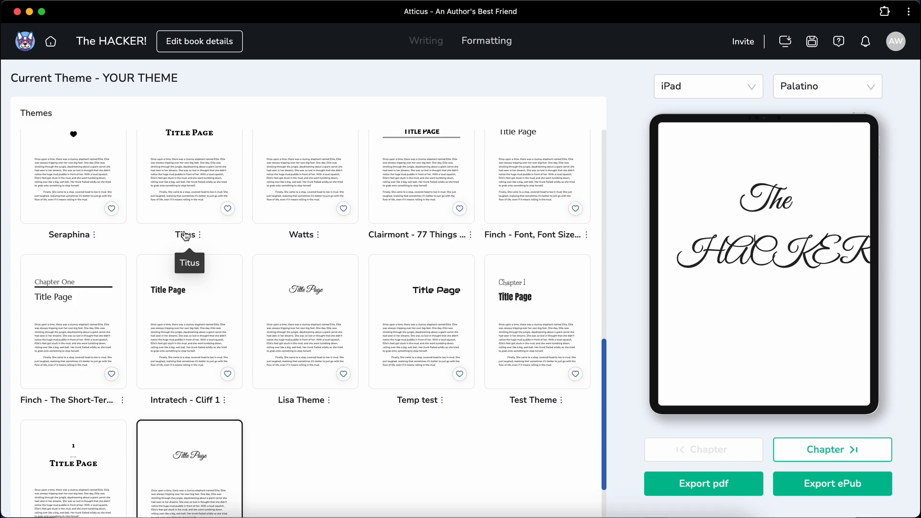
scroll(335, 353, "down", 2)
scroll(286, 422, "up", 5)
scroll(243, 417, "down", 2)
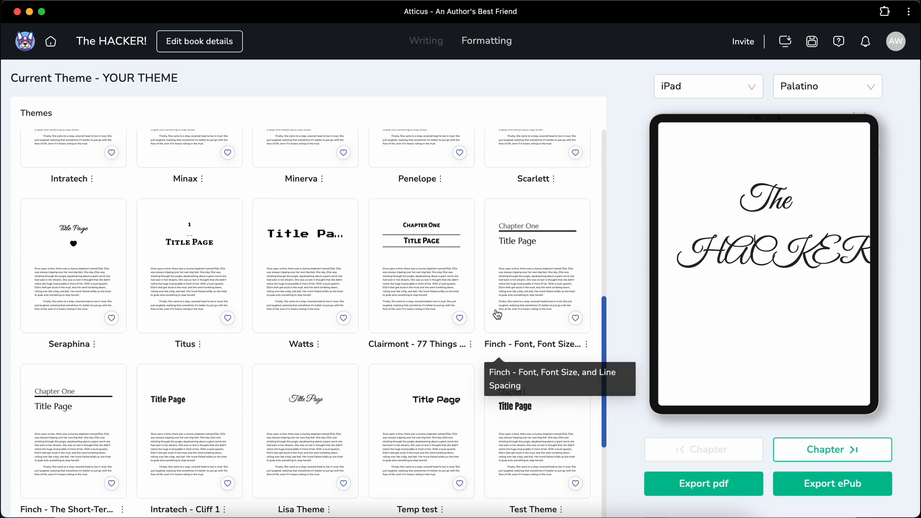
scroll(164, 263, "up", 8)
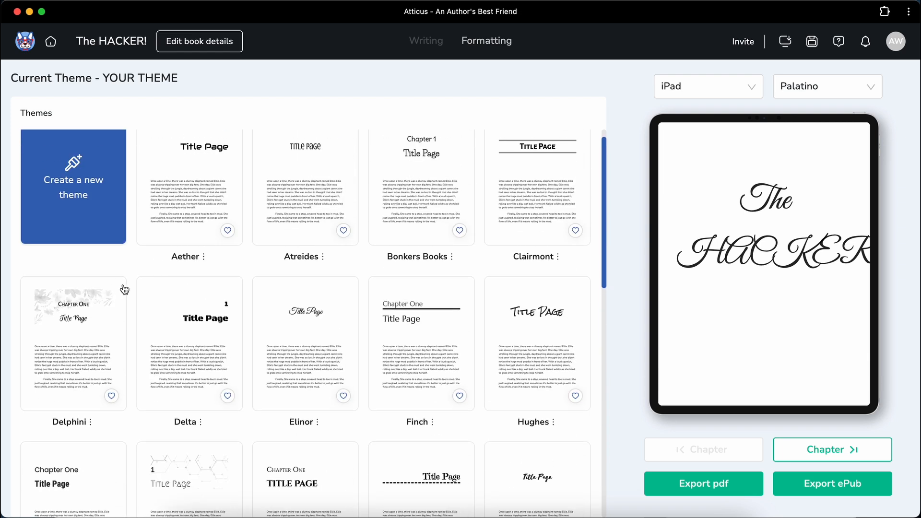
scroll(132, 281, "up", 1)
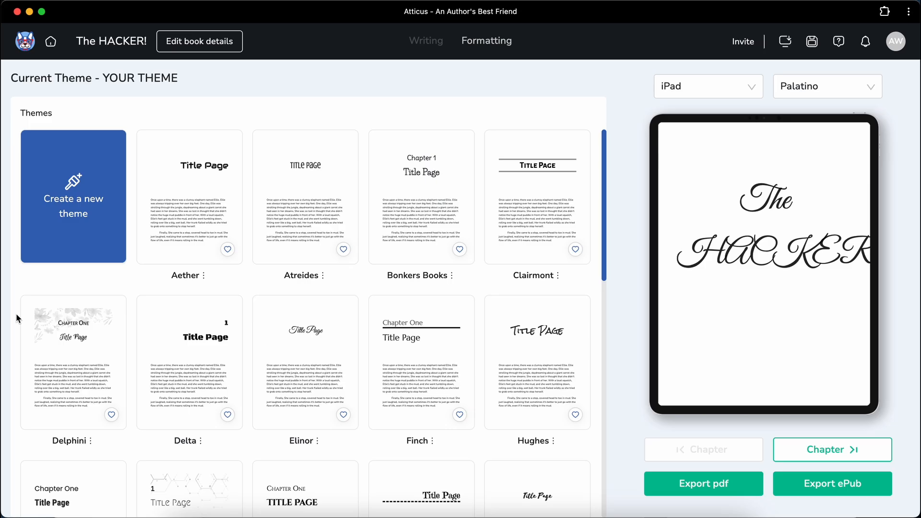
scroll(13, 296, "down", 10)
scroll(12, 296, "up", 10)
Try the Delphini and Delta themes on the book and inspect the title page lettering in the preview
left_click(84, 346)
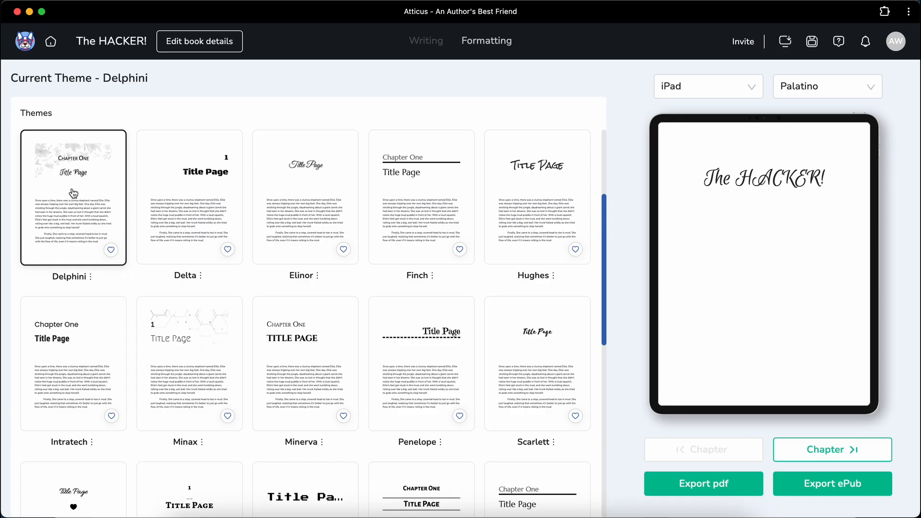
left_click(195, 191)
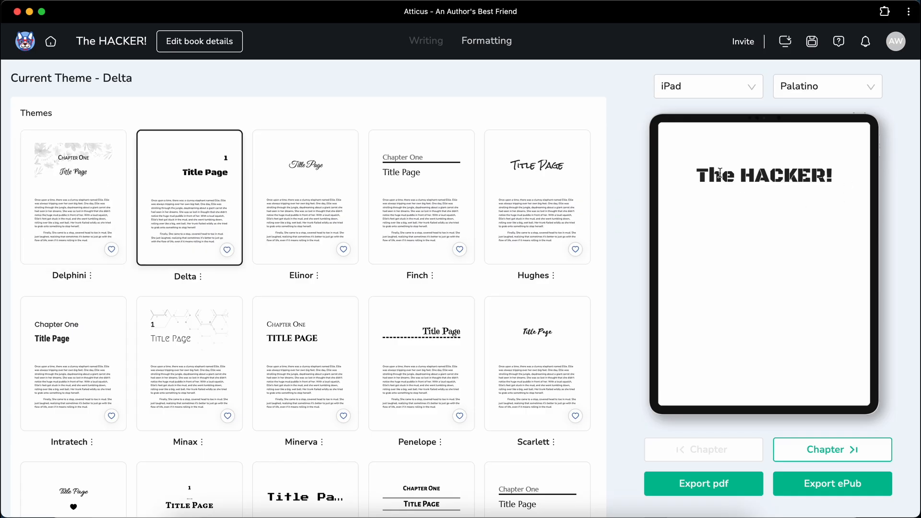
left_click_drag(693, 177, 834, 181)
left_click(748, 263)
left_click_drag(693, 176, 835, 182)
left_click(751, 219)
left_click_drag(695, 175, 834, 178)
left_click(802, 222)
Try the Minax and Seraphina themes and compare how the book title looks in the preview
left_click(178, 335)
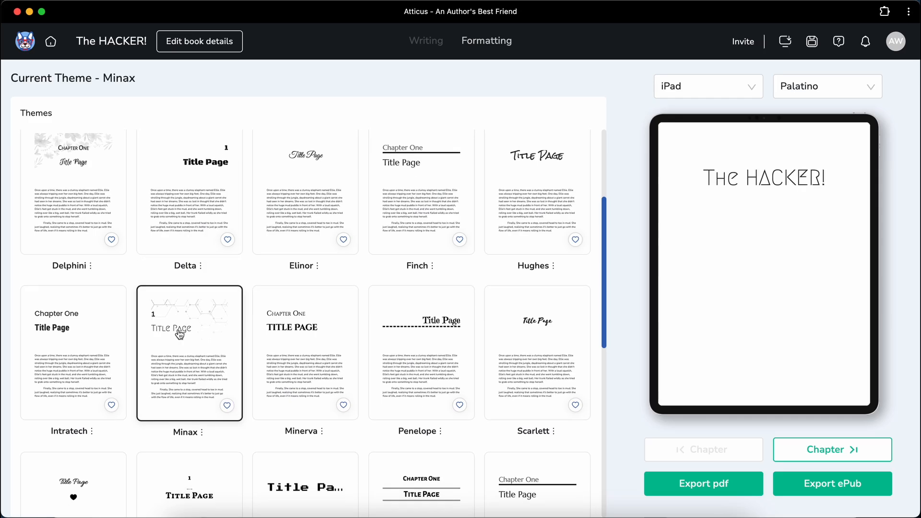
scroll(182, 290, "down", 3)
scroll(92, 232, "down", 3)
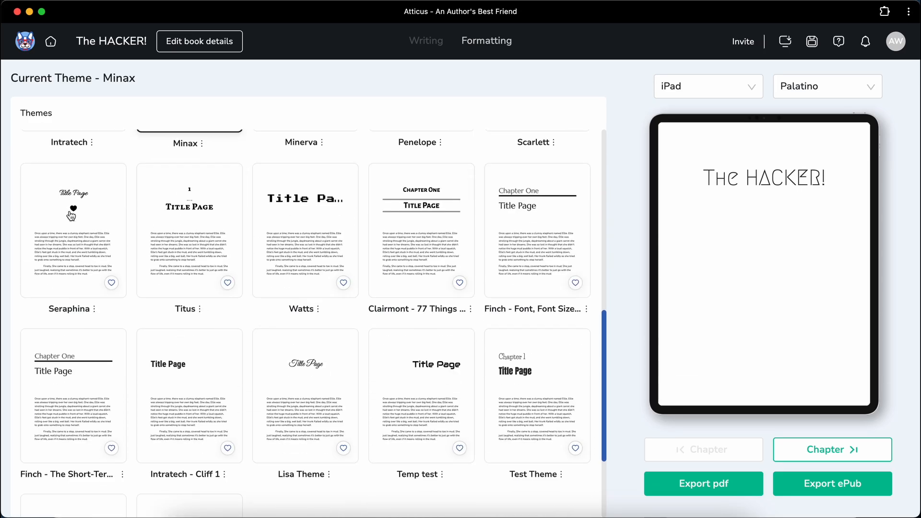
left_click(66, 200)
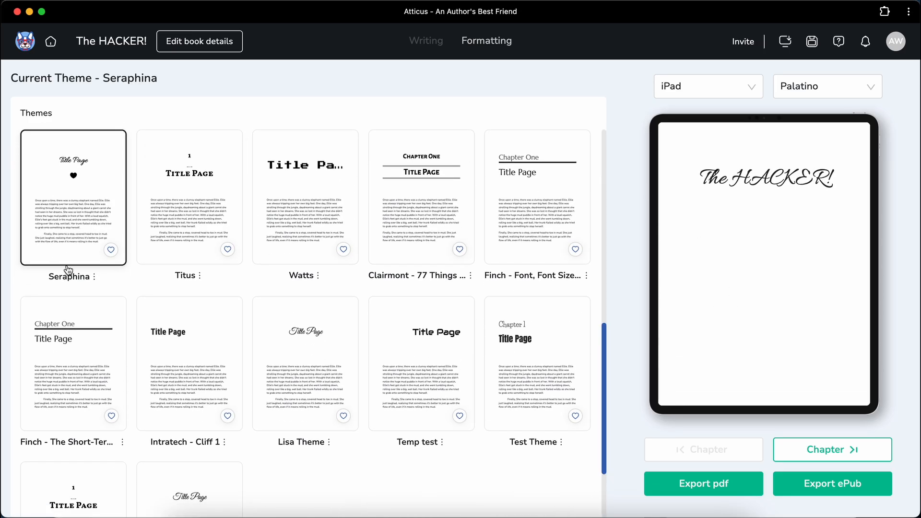
left_click_drag(708, 179, 849, 187)
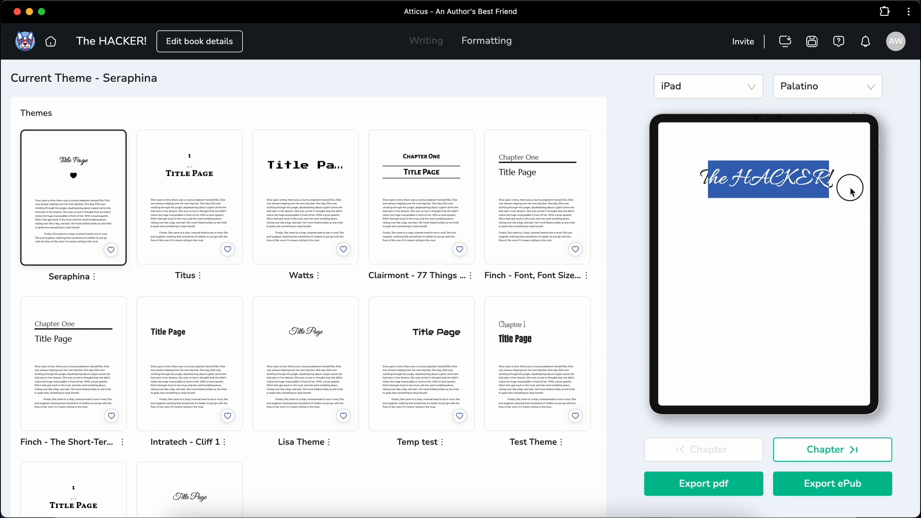
left_click(794, 249)
scroll(362, 333, "down", 2)
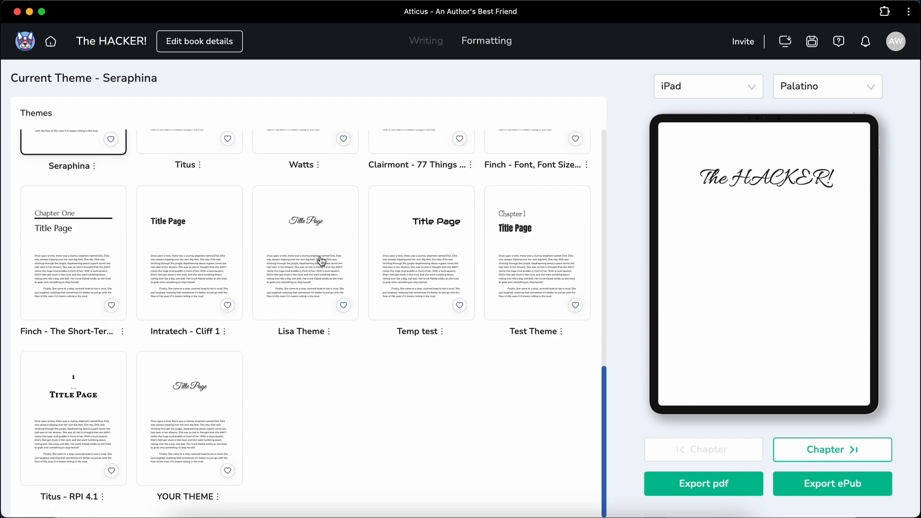
Apply the Delphini theme and advance the preview past the copyright page to the Opening Image chapter
scroll(315, 270, "up", 10)
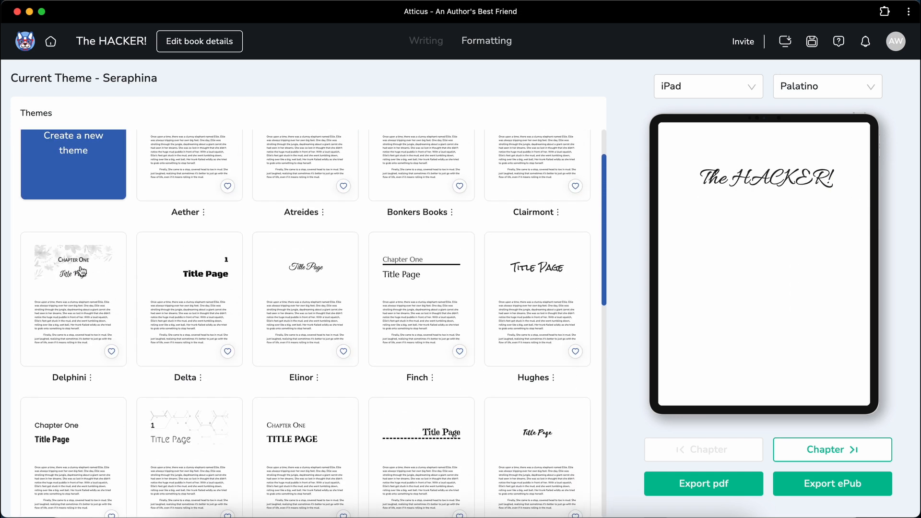
left_click(82, 271)
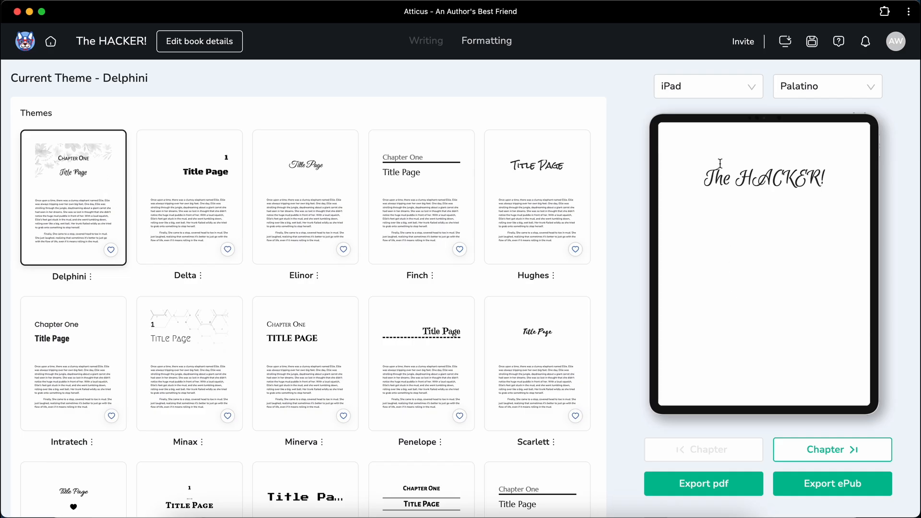
left_click(799, 447)
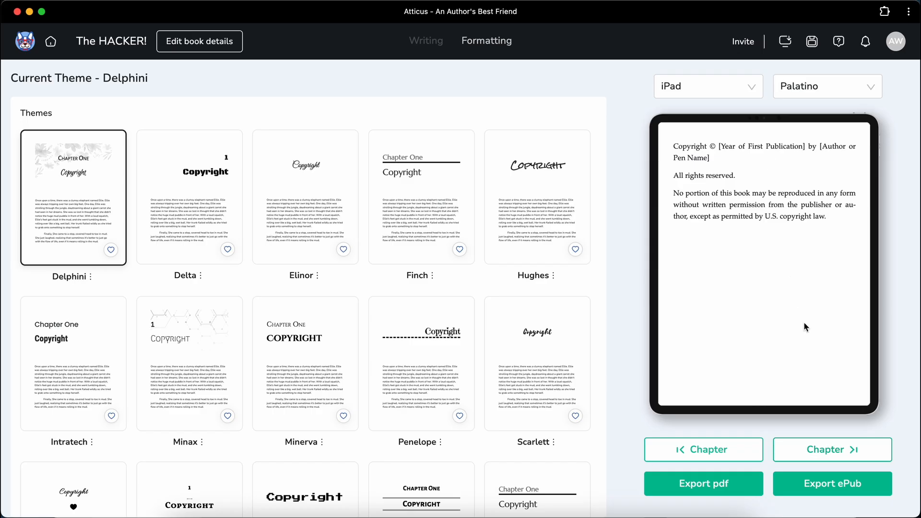
left_click(810, 449)
scroll(719, 248, "down", 6)
scroll(720, 249, "up", 6)
left_click(812, 461)
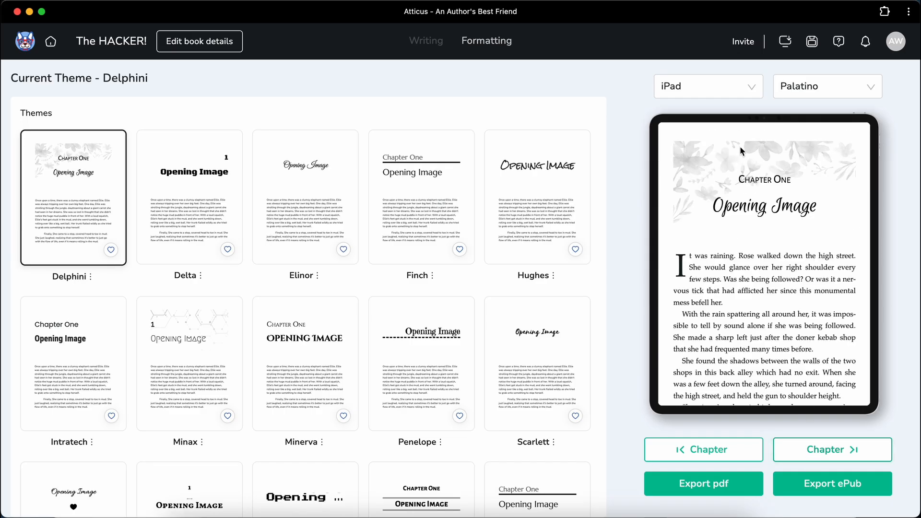
Examine the chapter number and chapter title styling of the Delphini theme in the preview
left_click_drag(711, 207, 827, 211)
left_click(735, 183)
left_click_drag(742, 181, 817, 216)
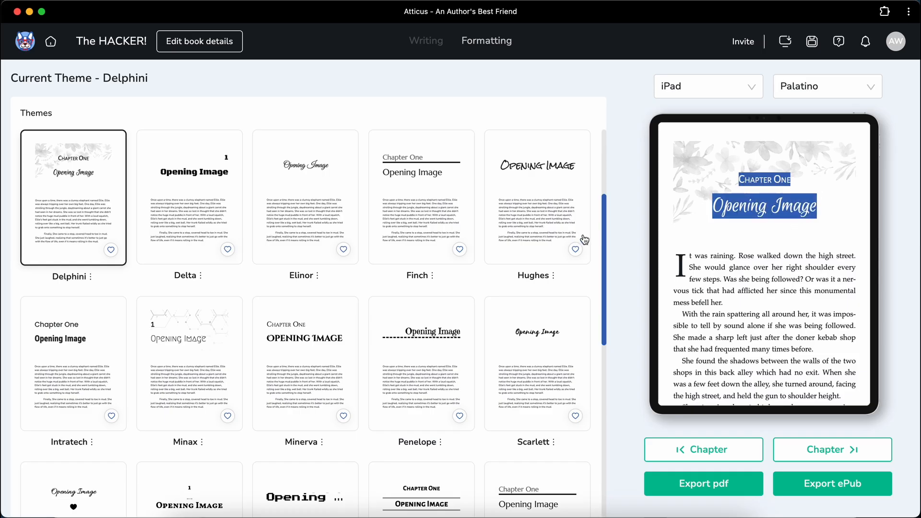
left_click(597, 246)
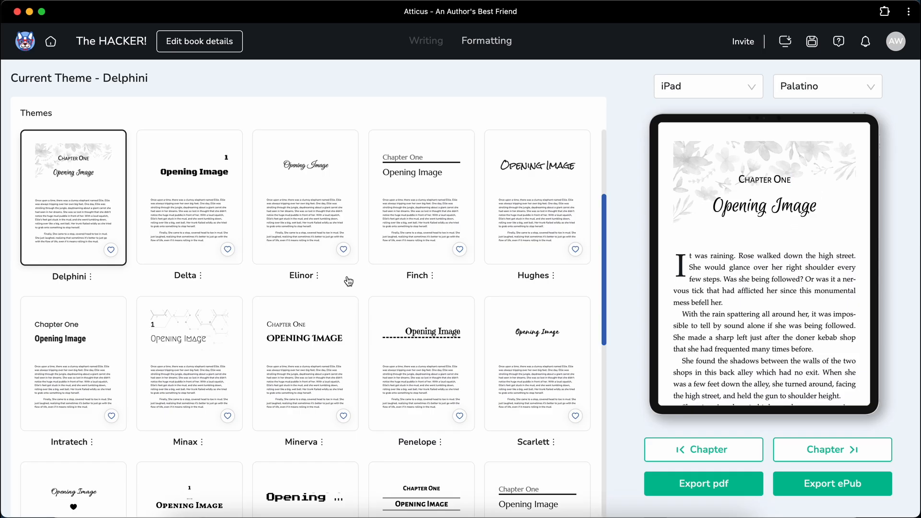
Try the Minax theme and inspect its Opening Image chapter heading in the preview
scroll(259, 283, "down", 5)
left_click(185, 225)
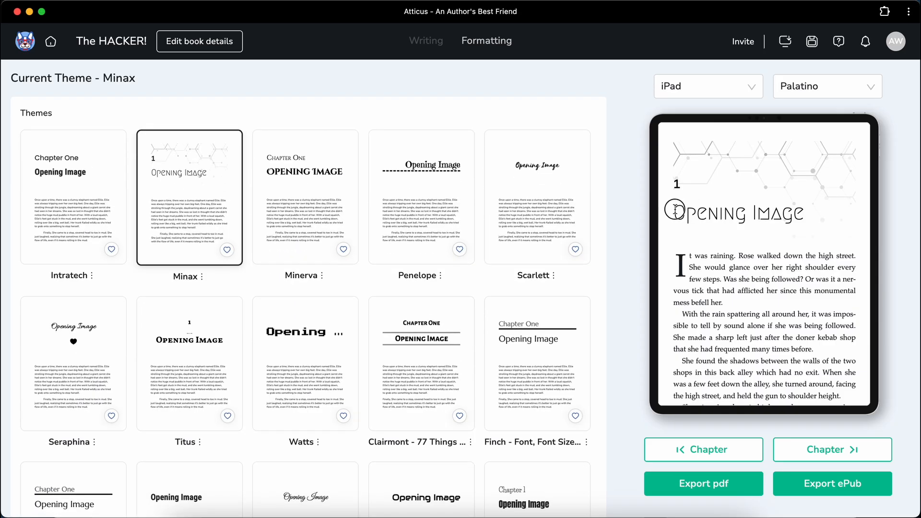
left_click_drag(674, 209, 803, 228)
left_click(781, 223)
Try the Watts theme and inspect the lettering of its Opening Image chapter title in the preview
left_click(292, 347)
left_click_drag(693, 198, 839, 197)
left_click(775, 245)
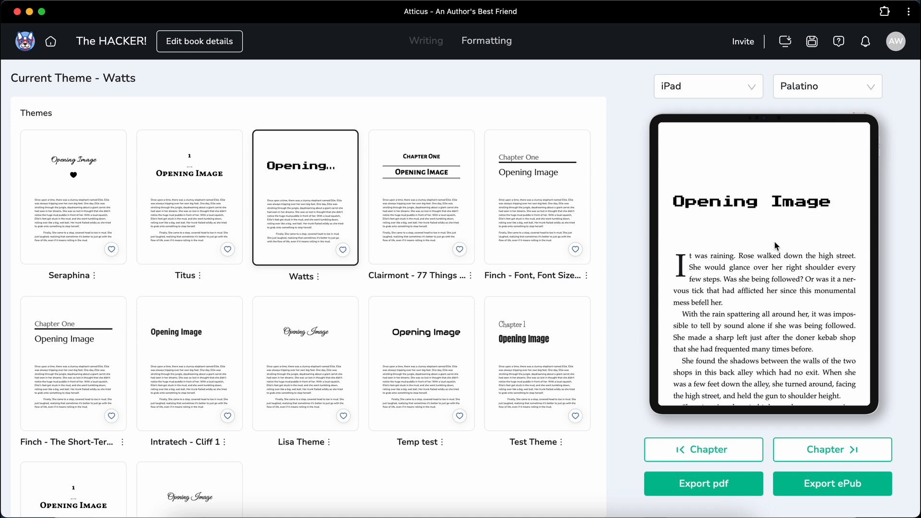
left_click_drag(671, 205, 834, 197)
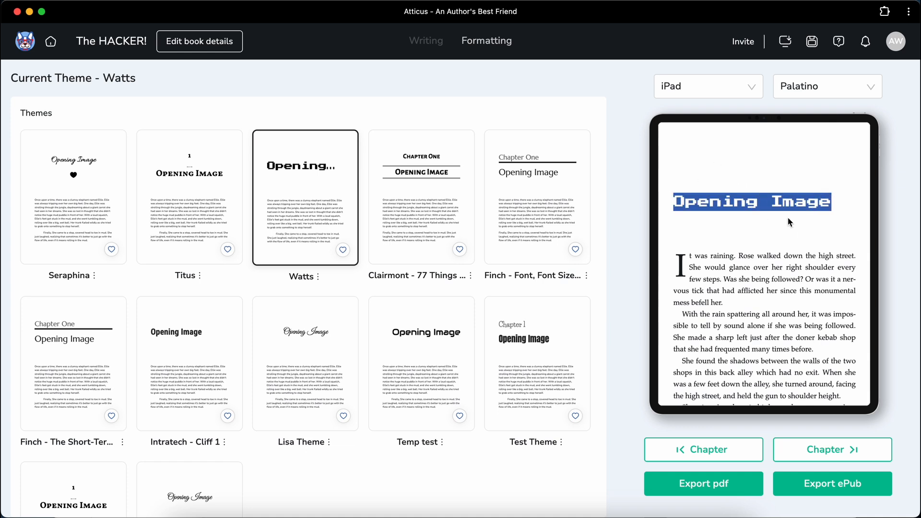
left_click(746, 238)
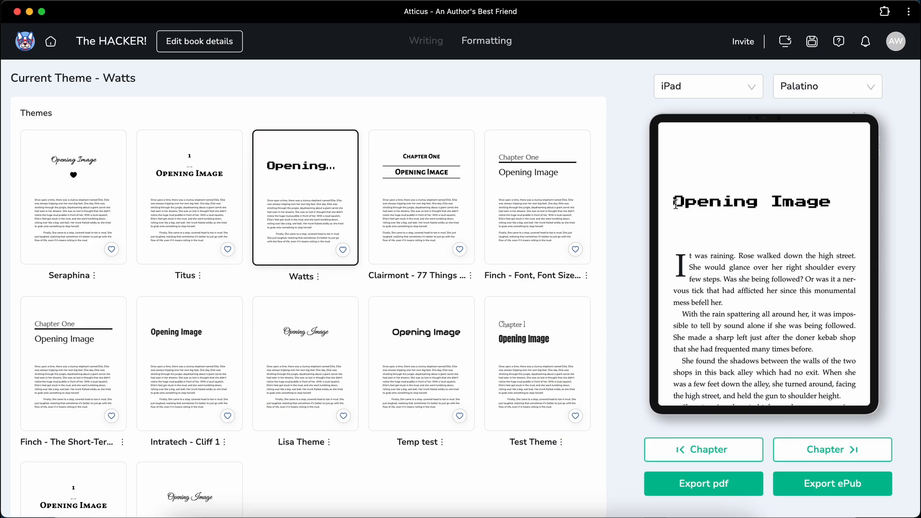
left_click_drag(671, 201, 834, 204)
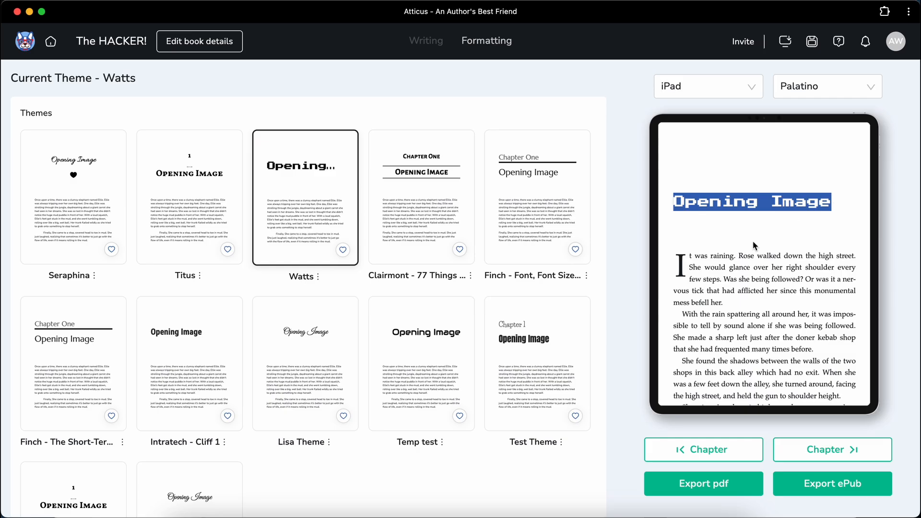
left_click(721, 223)
Look over the first rows of the theme gallery and the current theme heading
scroll(588, 243, "up", 2)
scroll(588, 242, "up", 2)
scroll(96, 252, "up", 10)
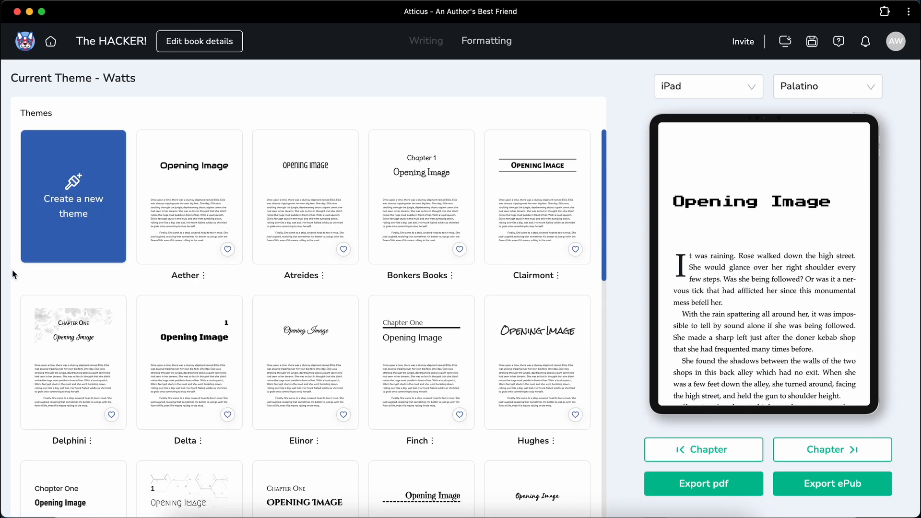
scroll(15, 272, "down", 2)
scroll(15, 272, "up", 2)
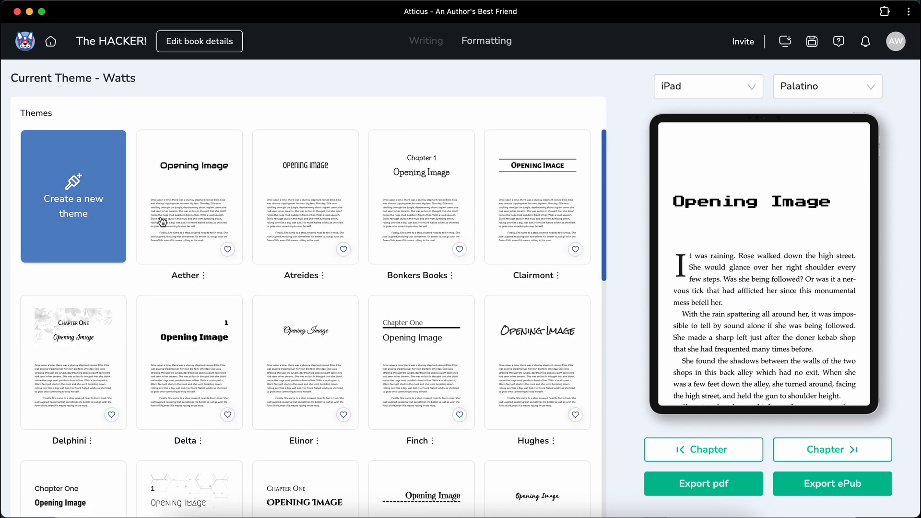
double_click(82, 78)
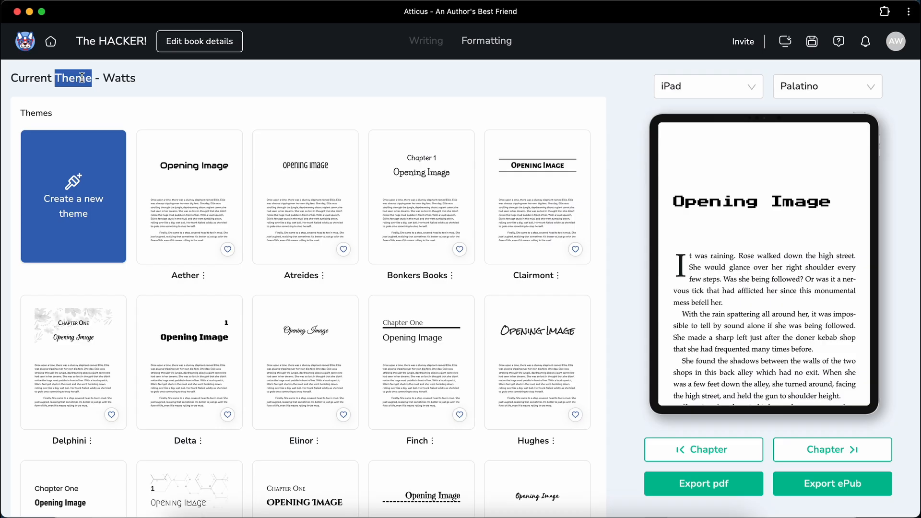
left_click(7, 318)
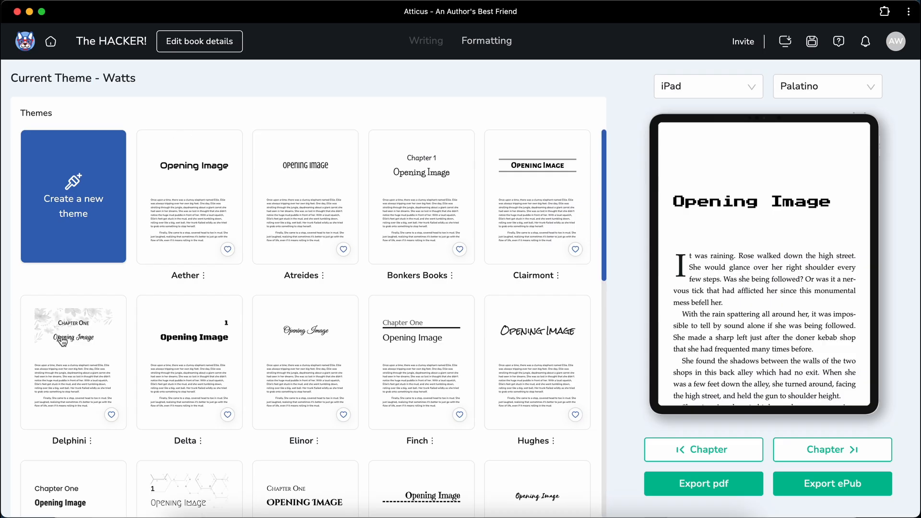
Try the custom theme YOUR THEME and inspect its chapter title in the preview
scroll(62, 342, "down", 10)
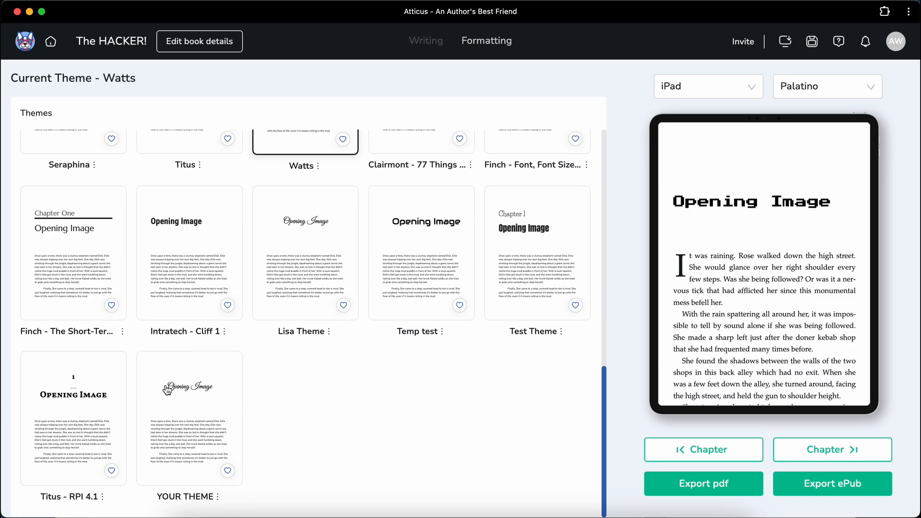
left_click(190, 412)
left_click_drag(718, 197, 856, 195)
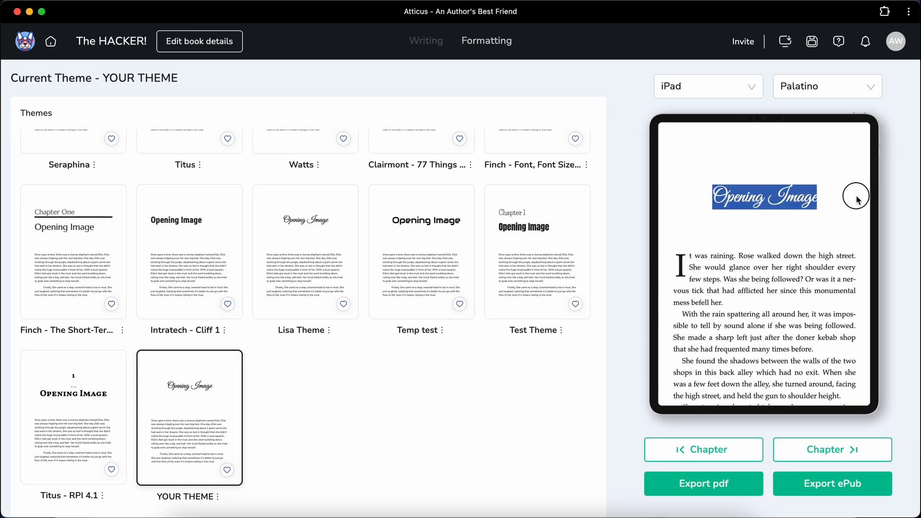
left_click(781, 226)
Try the custom themes Finch - The Short-Term Rental Playbook and Test Theme on the book
scroll(539, 361, "up", 2)
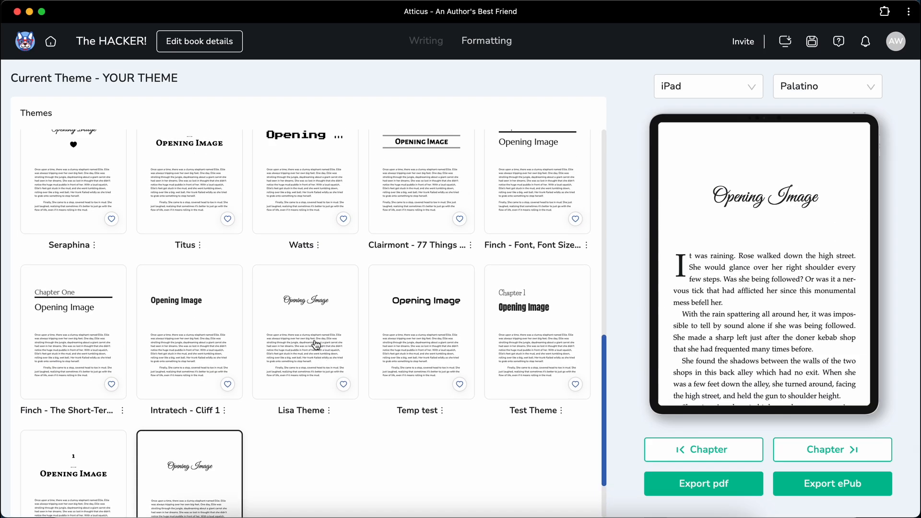
left_click(80, 339)
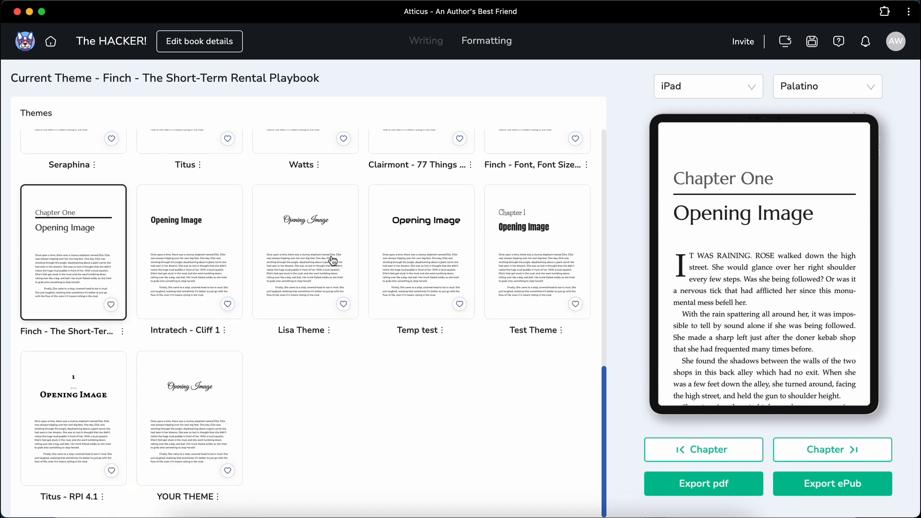
left_click(542, 253)
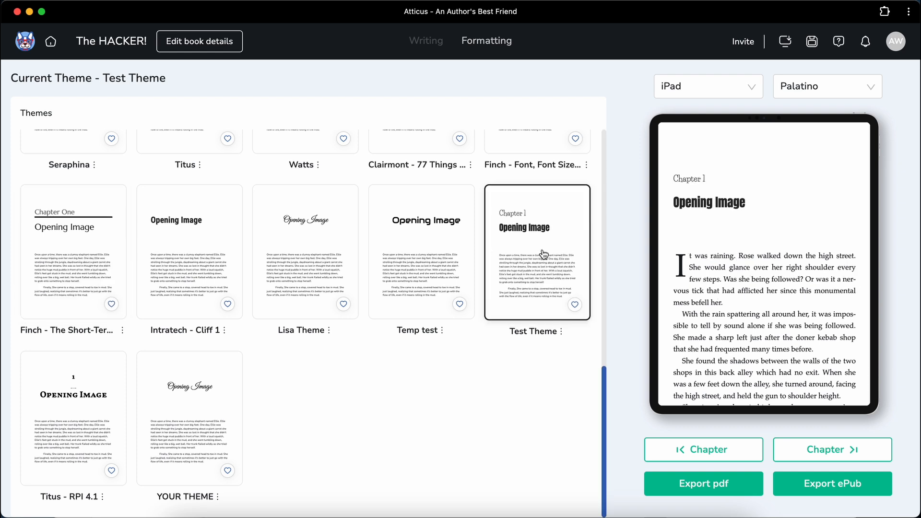
Apply the Seraphina theme to the book
scroll(76, 379, "up", 6)
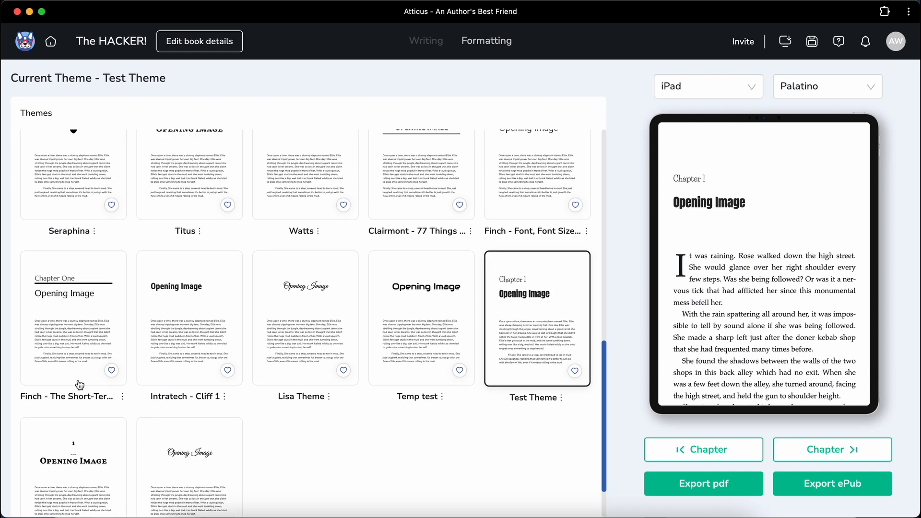
left_click(79, 371)
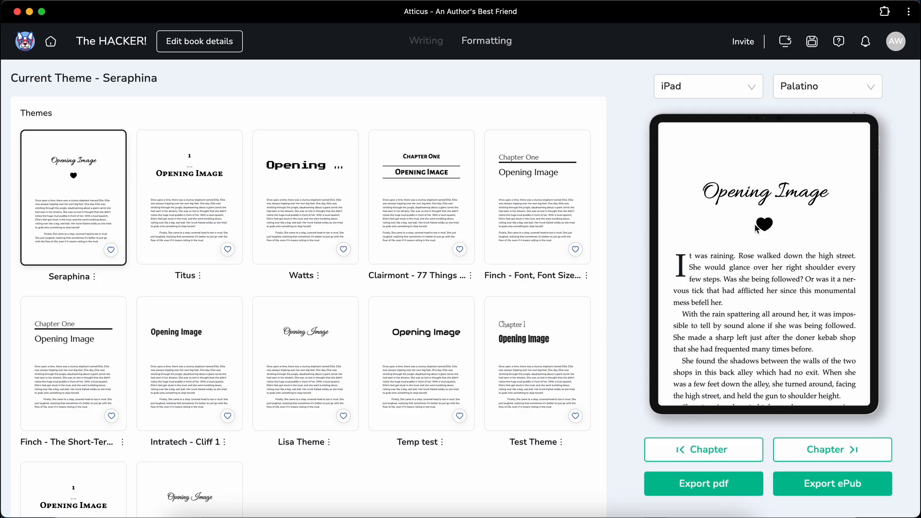
Try the custom theme Finch - Font, Font Size, And Line Spacing on the book
scroll(324, 351, "up", 5)
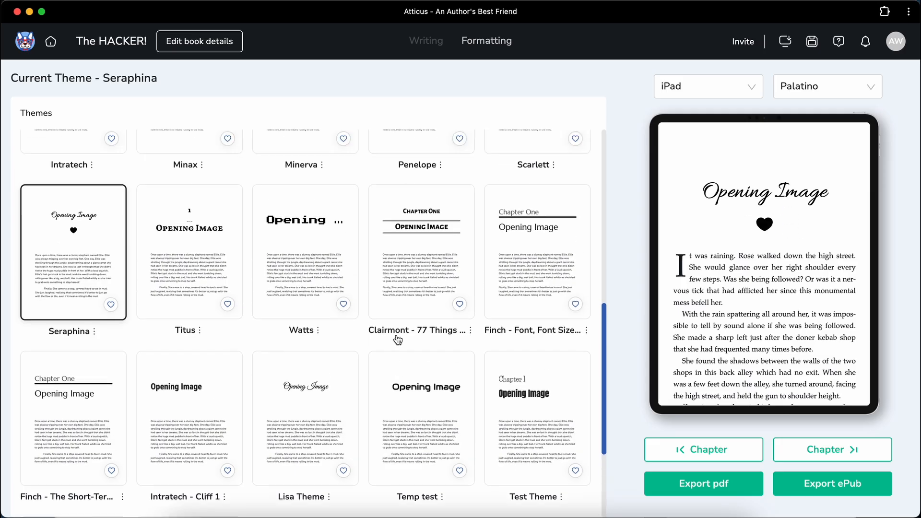
scroll(266, 335, "up", 2)
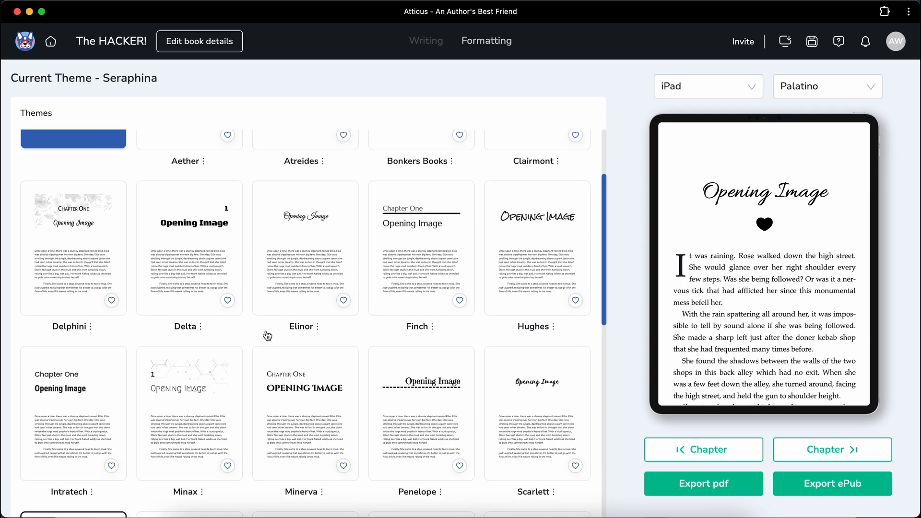
scroll(230, 332, "down", 3)
scroll(230, 332, "down", 3)
left_click(421, 379)
scroll(527, 239, "down", 4)
left_click(551, 217)
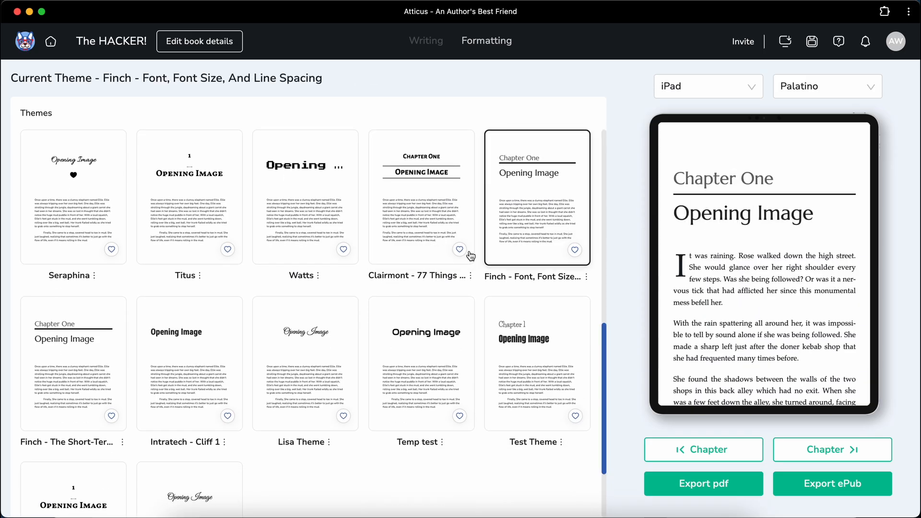
Try the Delphini theme and highlight its chapter title in the preview
scroll(470, 254, "up", 8)
left_click(66, 343)
left_click_drag(714, 206, 816, 210)
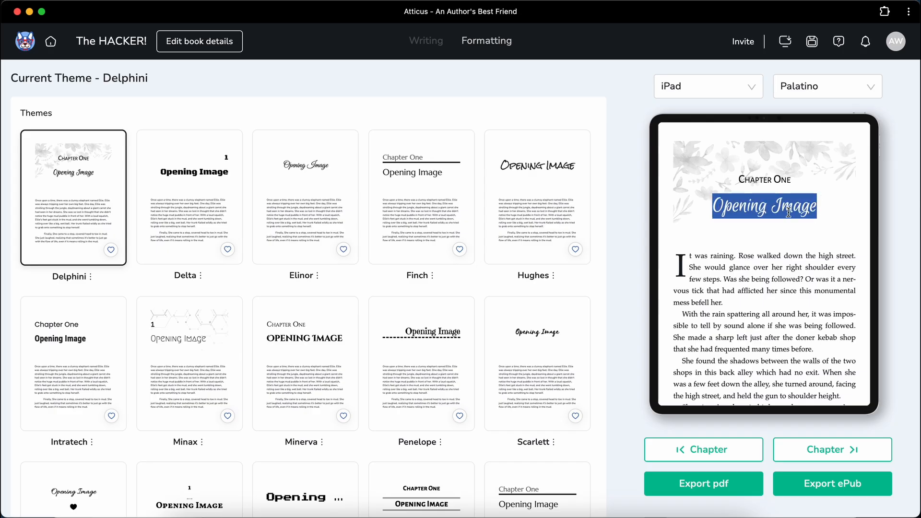
left_click(740, 188)
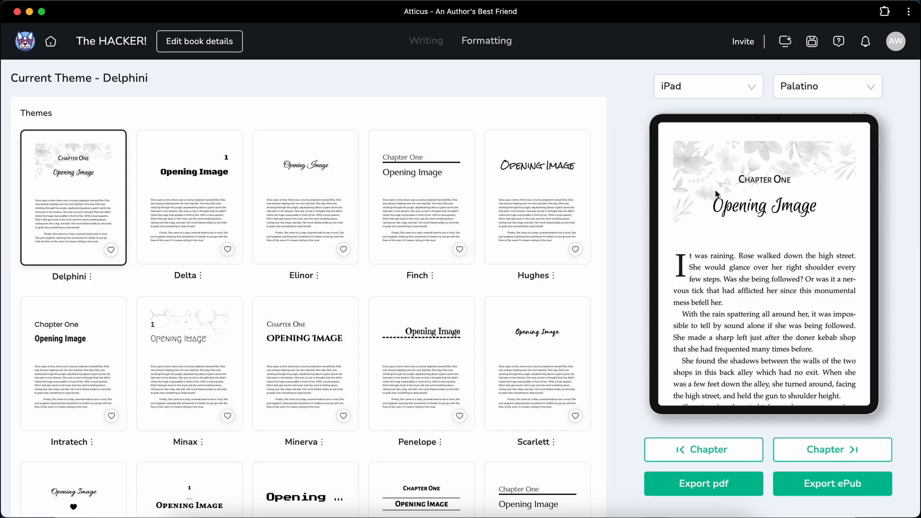
Try the Hughes theme on the book and return to the start of the theme gallery
left_click(542, 183)
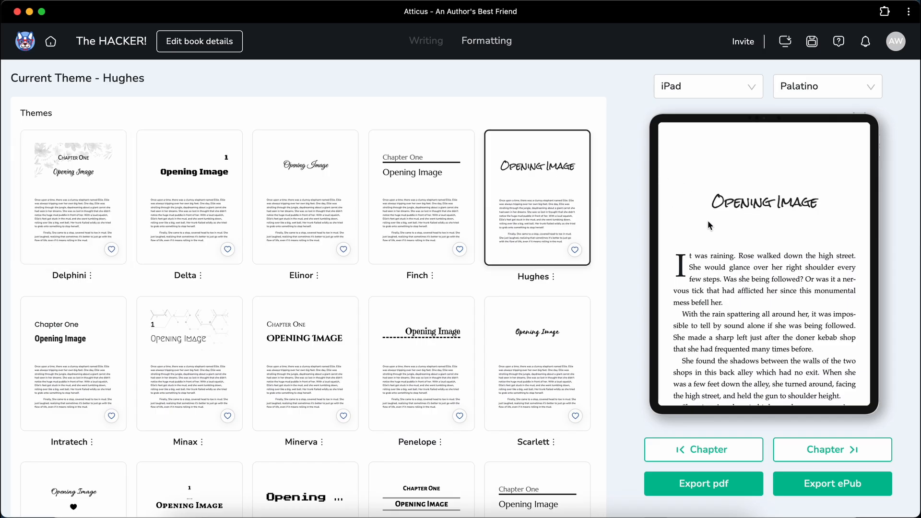
scroll(709, 226, "down", 3)
scroll(708, 225, "up", 3)
scroll(320, 233, "up", 3)
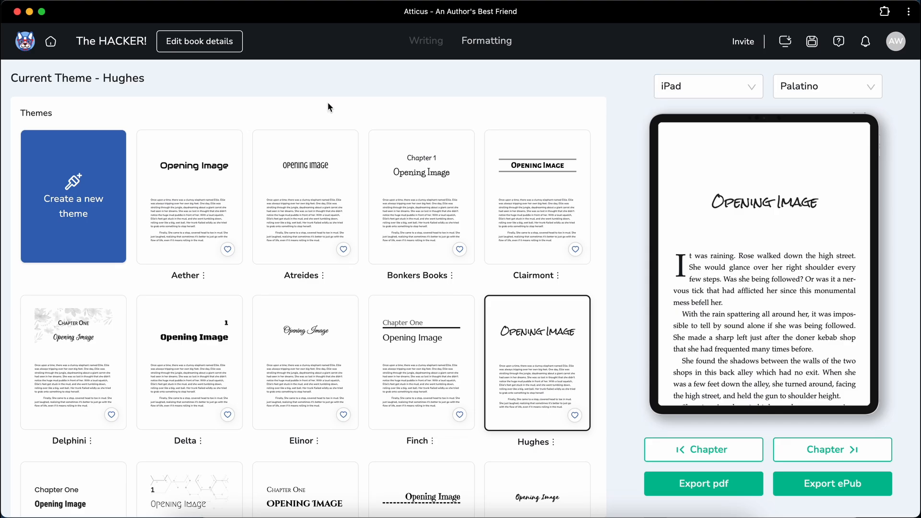
Browse the available preview devices and preview the chapter on the Kindle Fire
left_click_drag(718, 196, 808, 368)
left_click(696, 108)
left_click(710, 91)
scroll(713, 197, "down", 5)
scroll(692, 207, "up", 3)
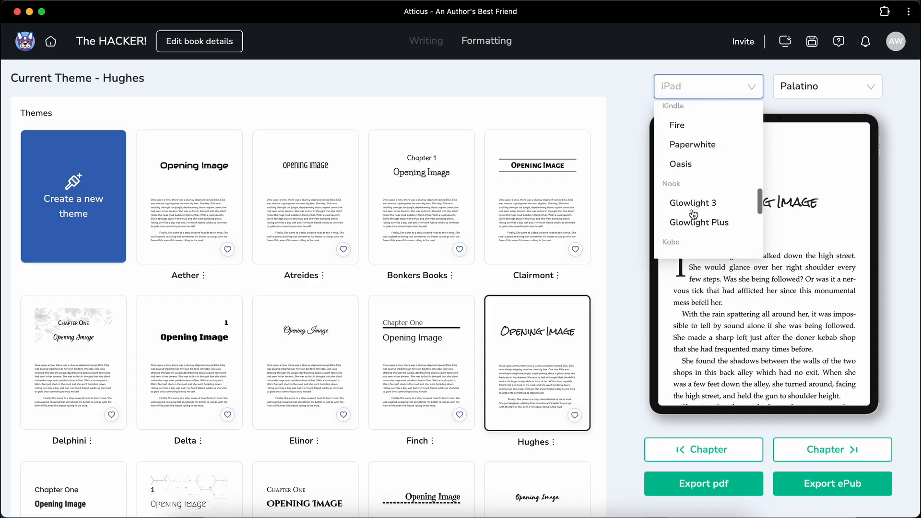
scroll(692, 168, "up", 3)
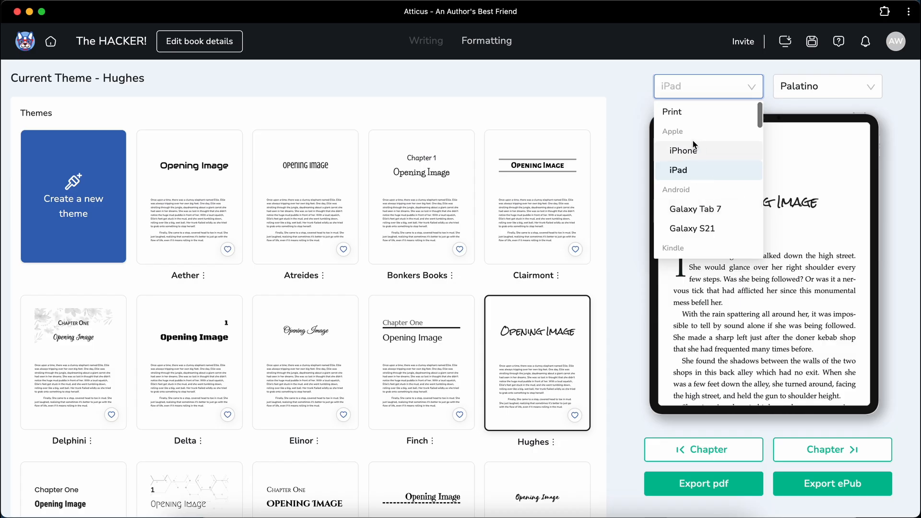
scroll(698, 181, "down", 1)
scroll(695, 155, "up", 1)
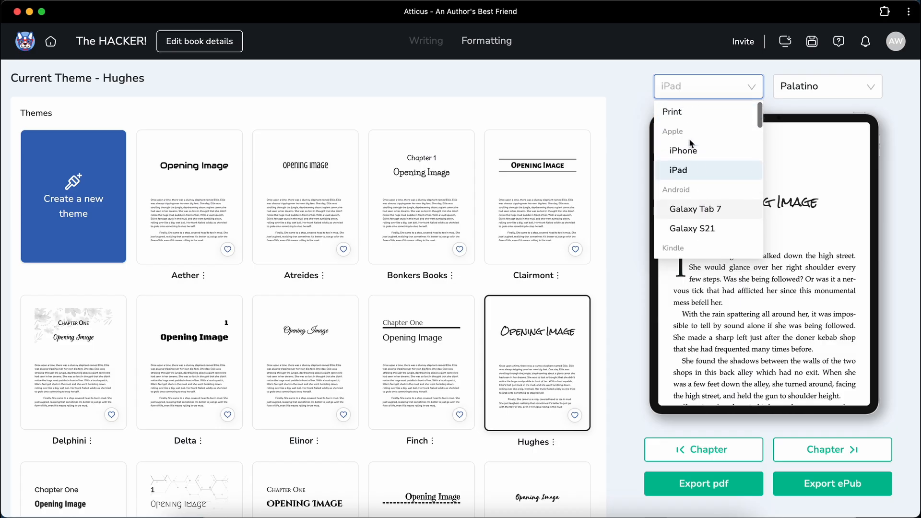
scroll(681, 191, "down", 3)
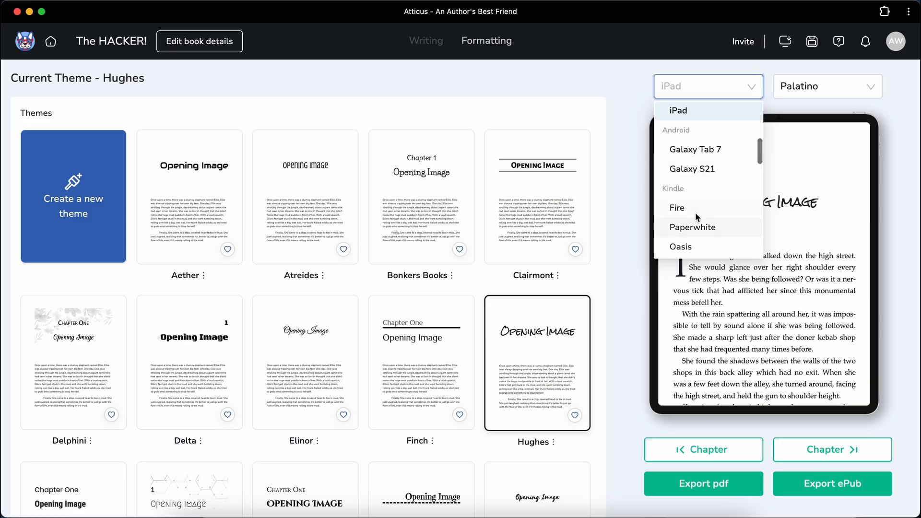
left_click(692, 213)
Switch the preview device to the Kobo Clara
left_click(710, 93)
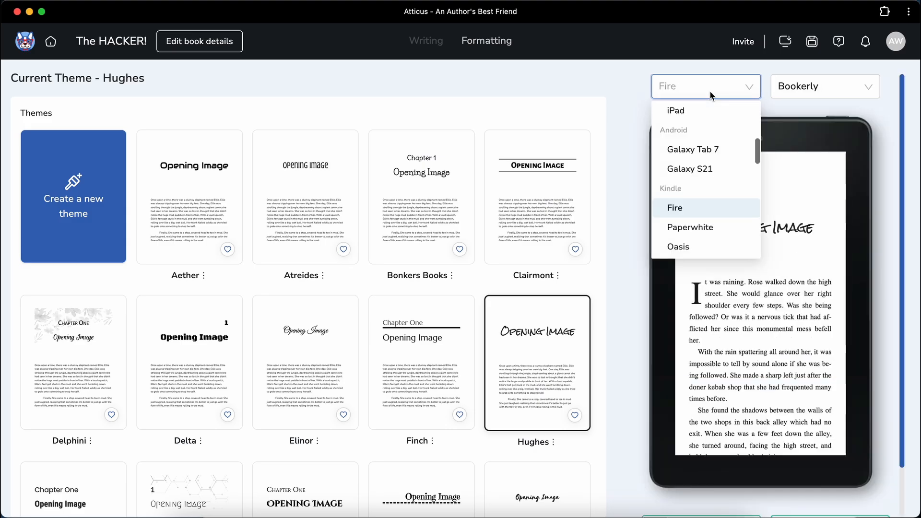
scroll(709, 215, "down", 2)
scroll(709, 211, "down", 3)
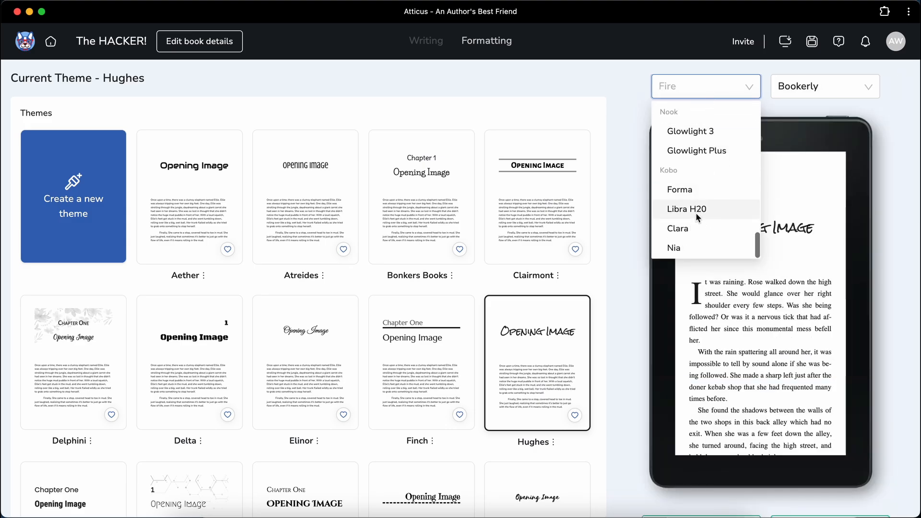
left_click(687, 230)
scroll(701, 303, "down", 2)
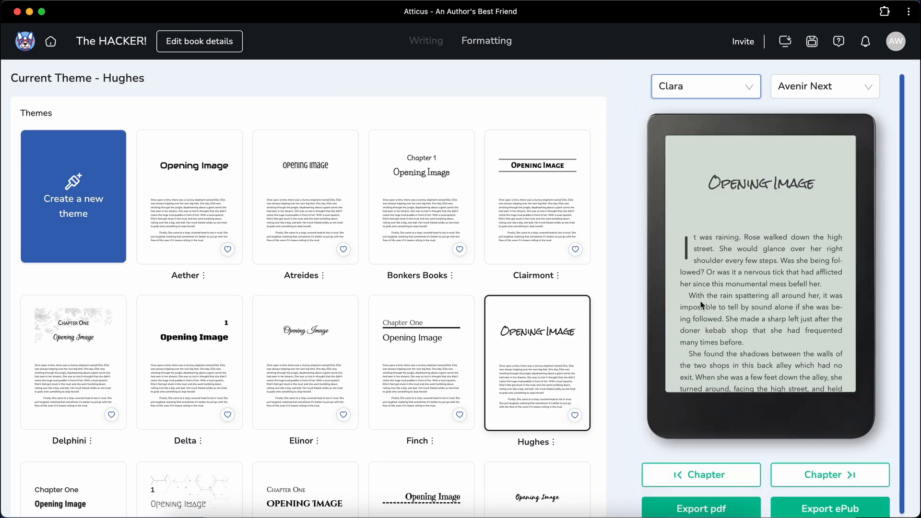
Try the Bonkers Books theme on the book and switch the preview to Print
left_click(538, 188)
left_click(446, 176)
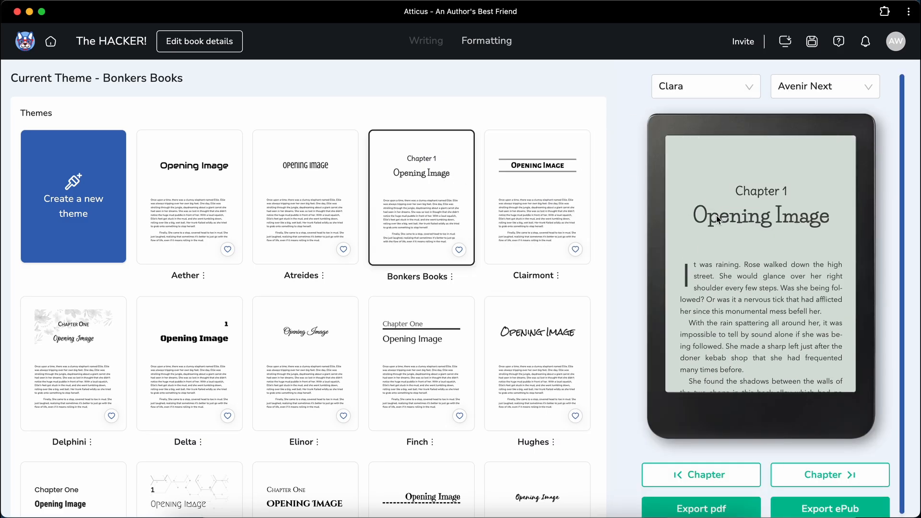
left_click(703, 91)
scroll(712, 181, "up", 5)
left_click(693, 113)
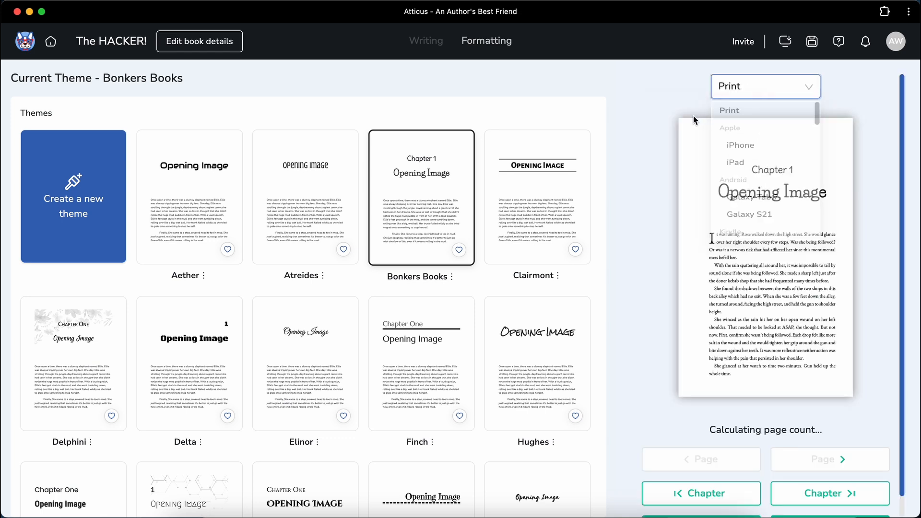
Open the print preview as a full-size PDF, return to Atticus, and page through the chapter's print pages
left_click(816, 196)
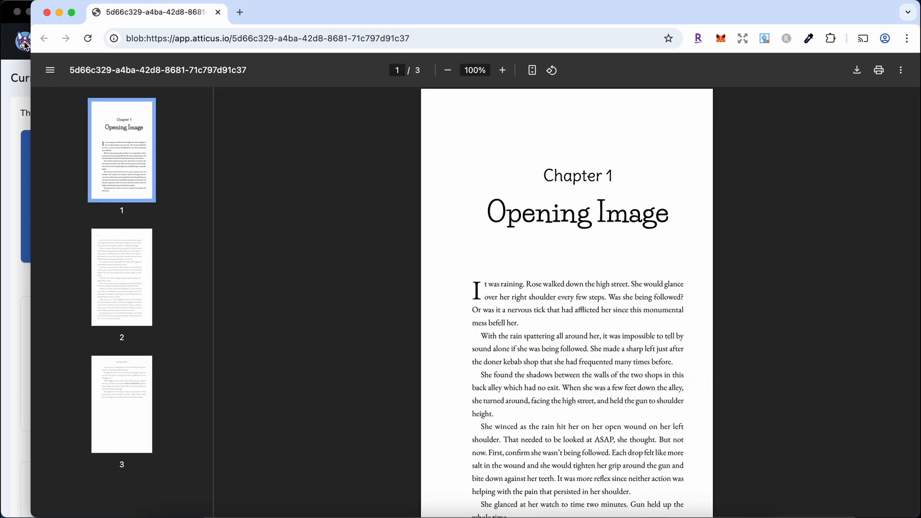
left_click(25, 45)
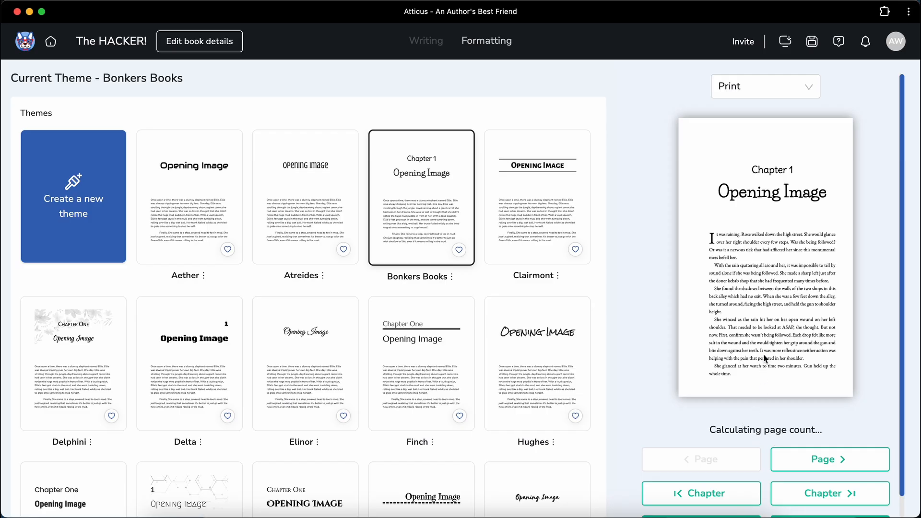
scroll(771, 230, "down", 1)
scroll(771, 230, "up", 1)
left_click(810, 459)
left_click(810, 459)
left_click(670, 460)
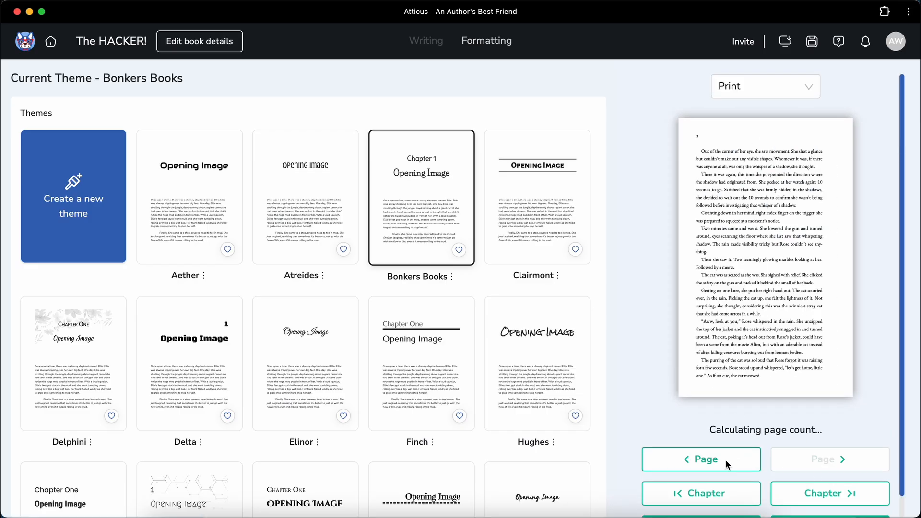
Preview the chapter on the iPhone and on the Galaxy S21, looking through the text on the Galaxy S21
left_click(757, 88)
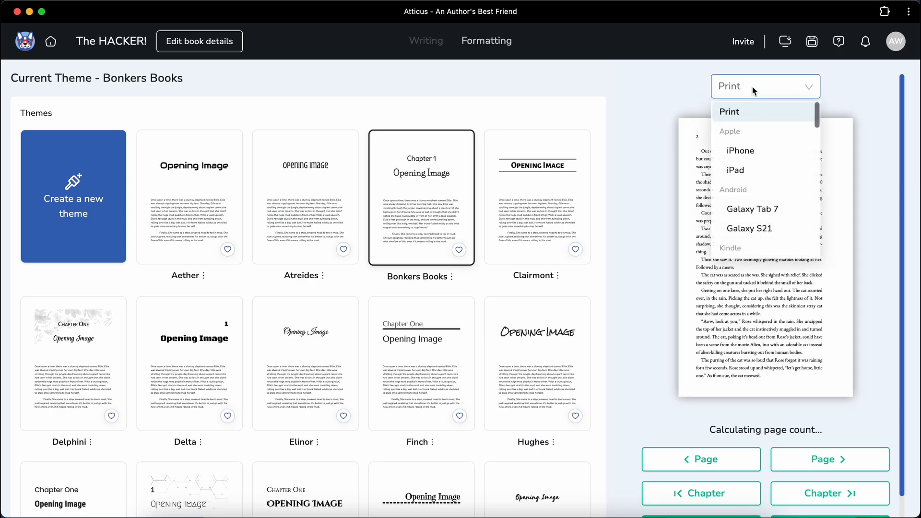
left_click(741, 151)
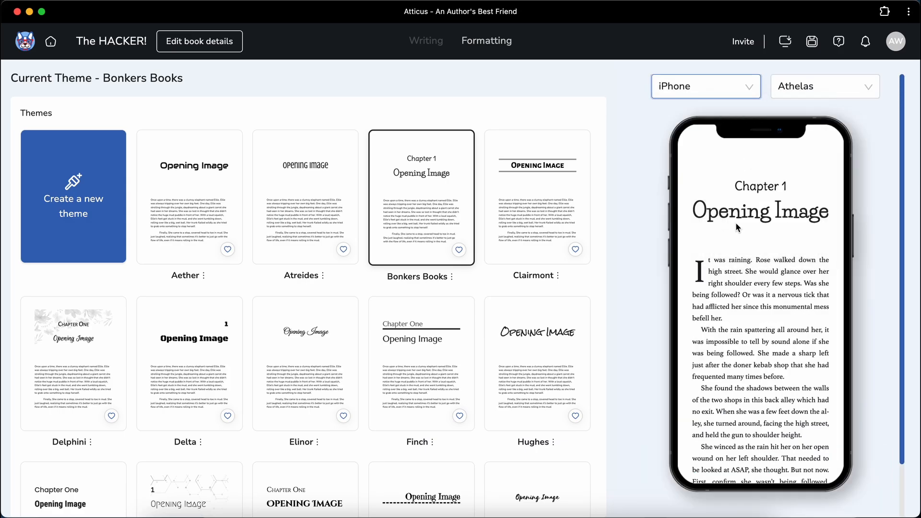
left_click(681, 88)
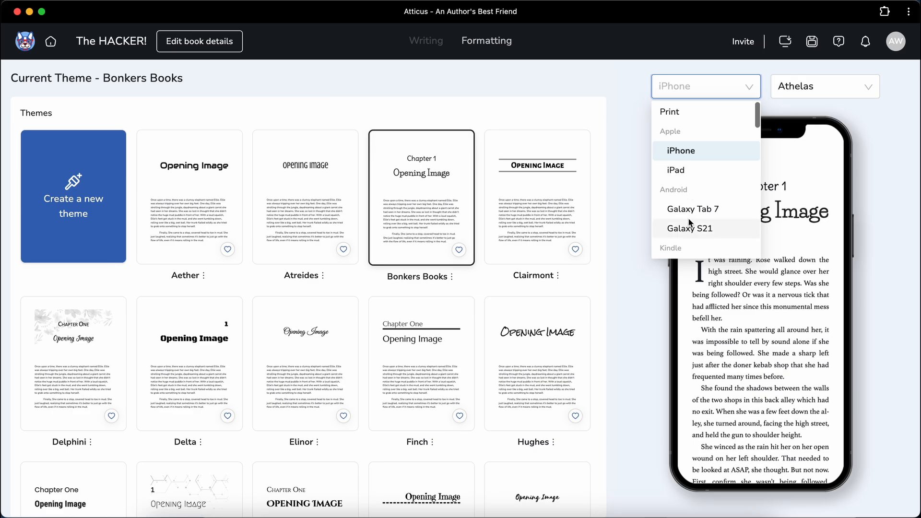
left_click(693, 223)
scroll(740, 282, "down", 4)
scroll(740, 282, "up", 4)
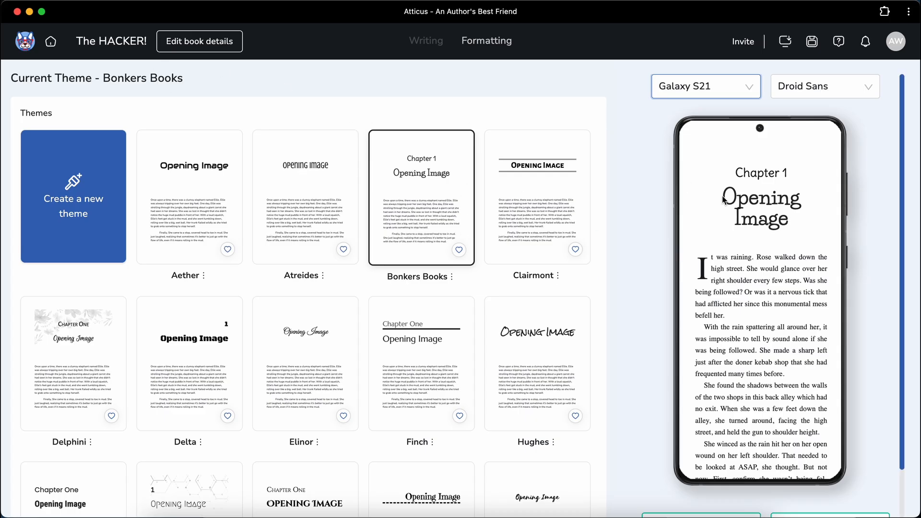
scroll(735, 351, "down", 5)
scroll(739, 326, "up", 5)
Set the preview device to iPhone and look over its reader font options
left_click(721, 92)
left_click(712, 152)
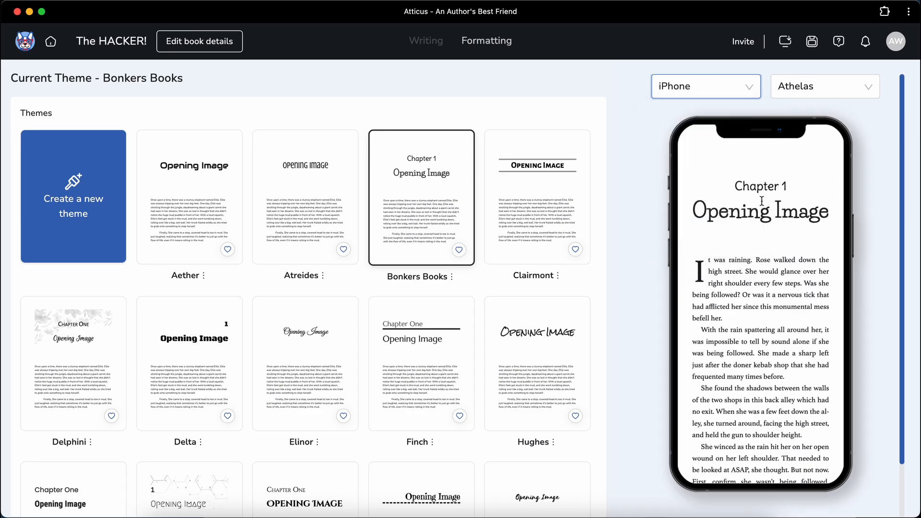
left_click(808, 91)
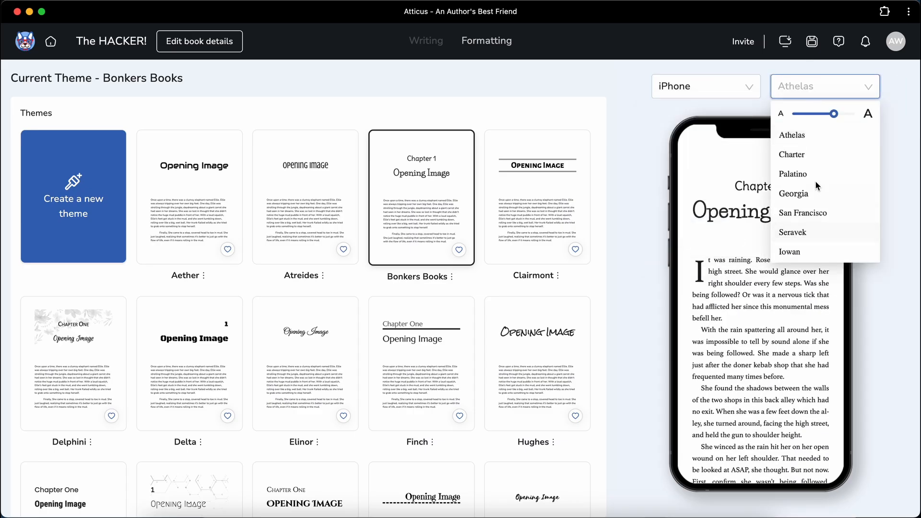
left_click(726, 250)
Highlight the chapter title and opening paragraphs in the iPhone preview to examine their formatting
left_click(703, 214)
left_click_drag(703, 215, 788, 364)
left_click(710, 373)
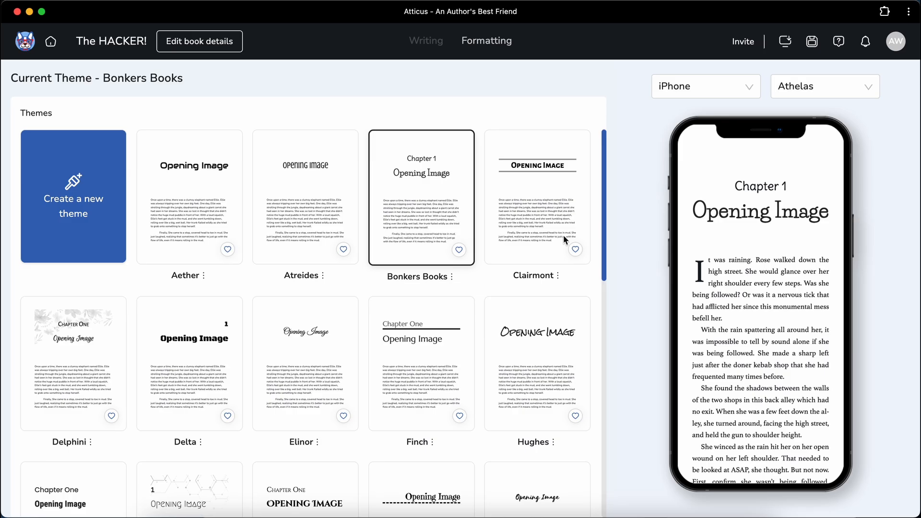
left_click_drag(697, 209, 793, 354)
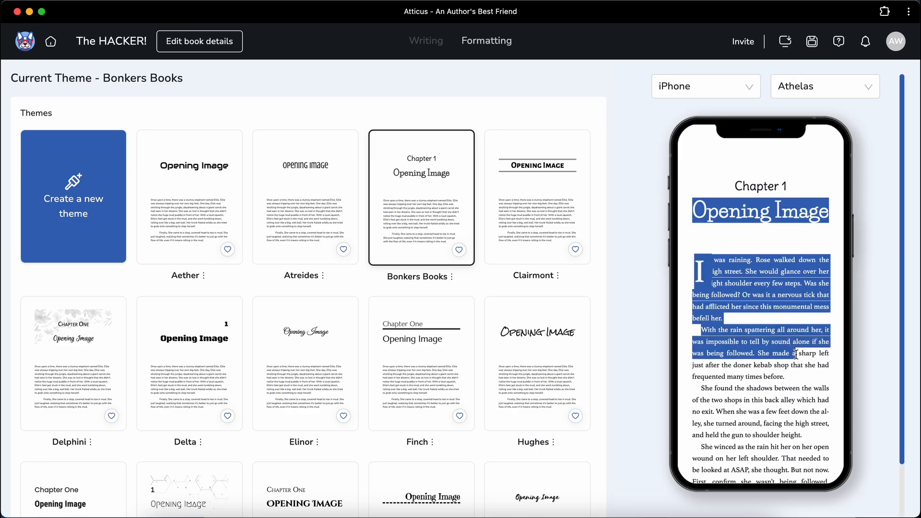
left_click(762, 311)
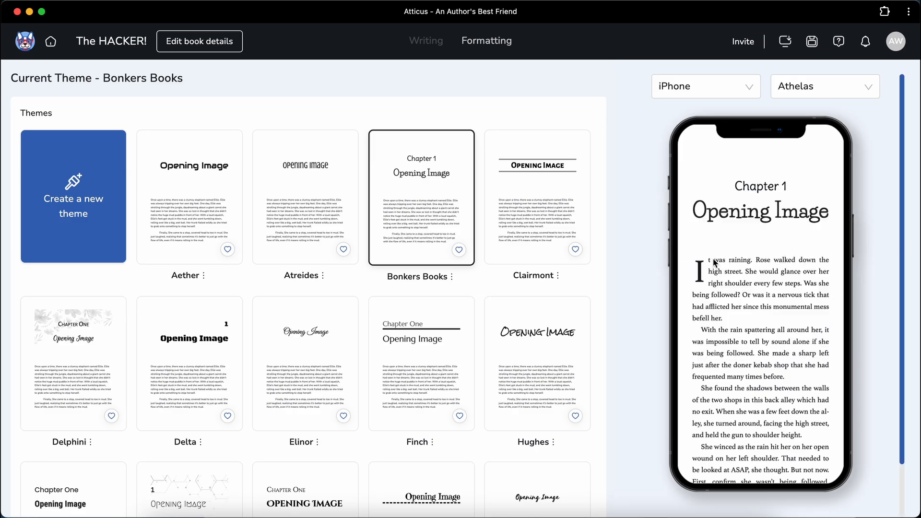
Try the Aether, Delphini and Delta themes, and apply the Elinor theme to the book
left_click(211, 196)
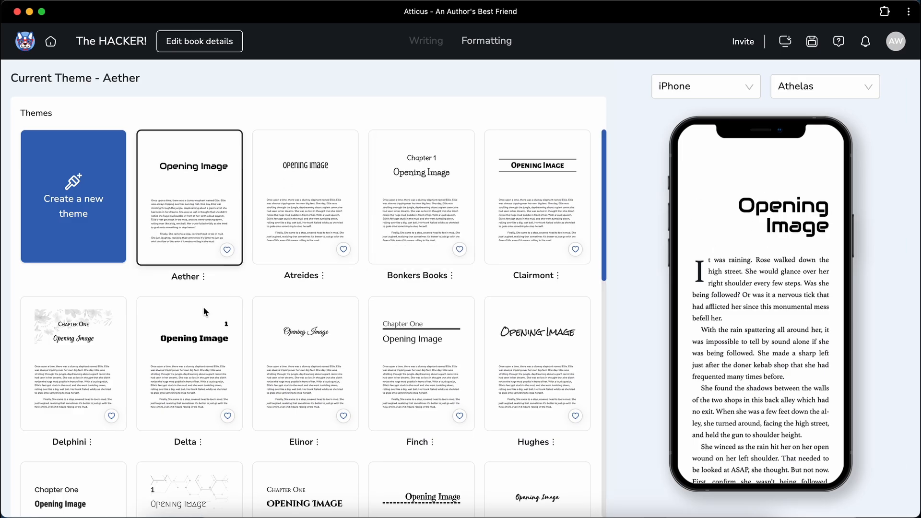
left_click(77, 339)
scroll(181, 350, "down", 3)
left_click(208, 217)
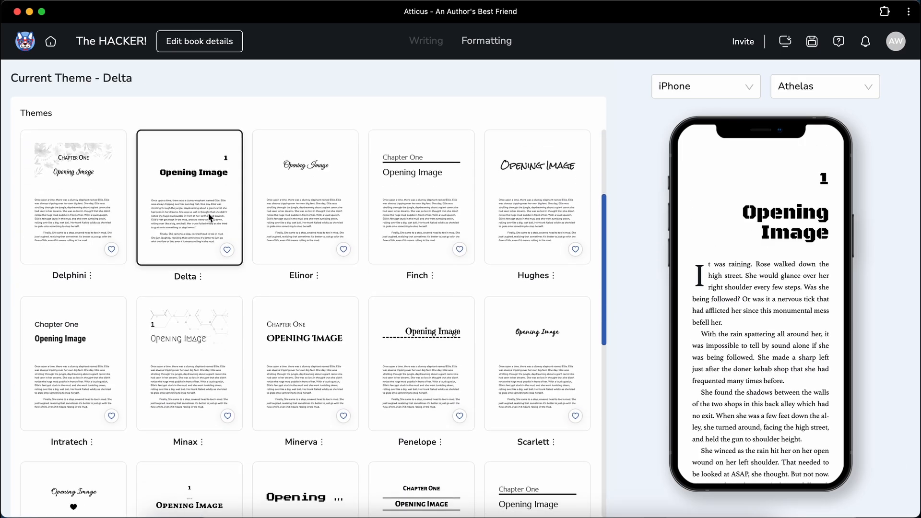
left_click(291, 211)
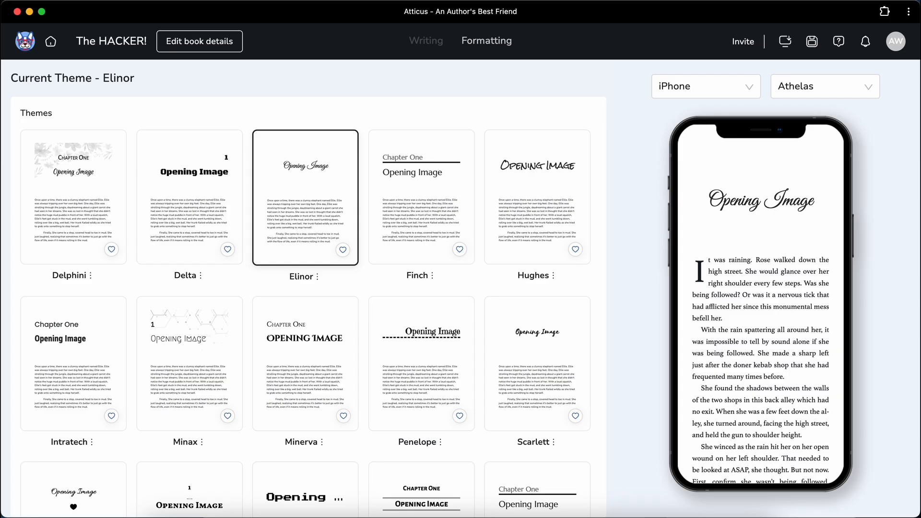
Switch to the writing view of the Opening Image chapter and check the word count's scope options
left_click(428, 47)
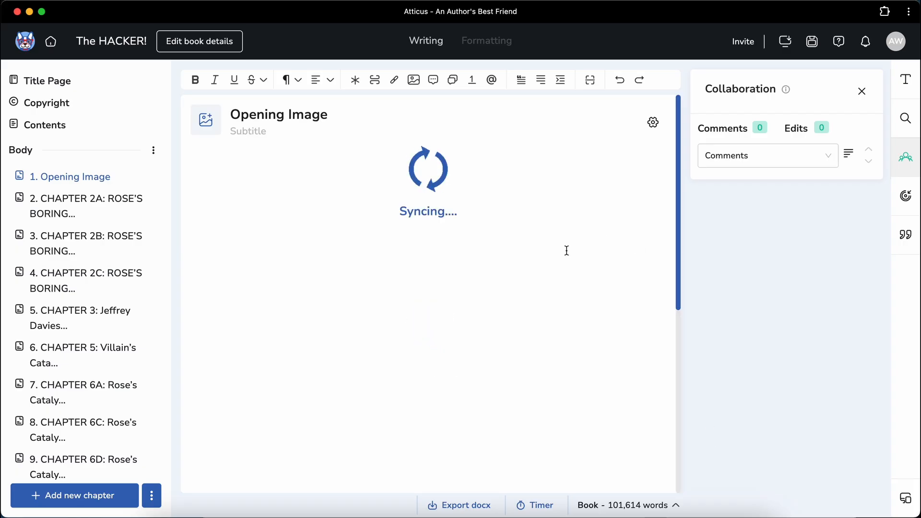
left_click(627, 506)
left_click(588, 508)
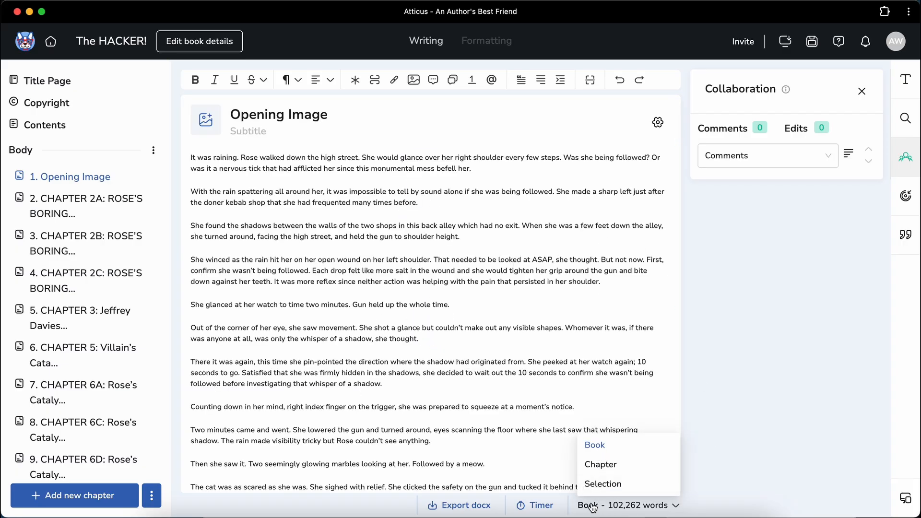
left_click(617, 511)
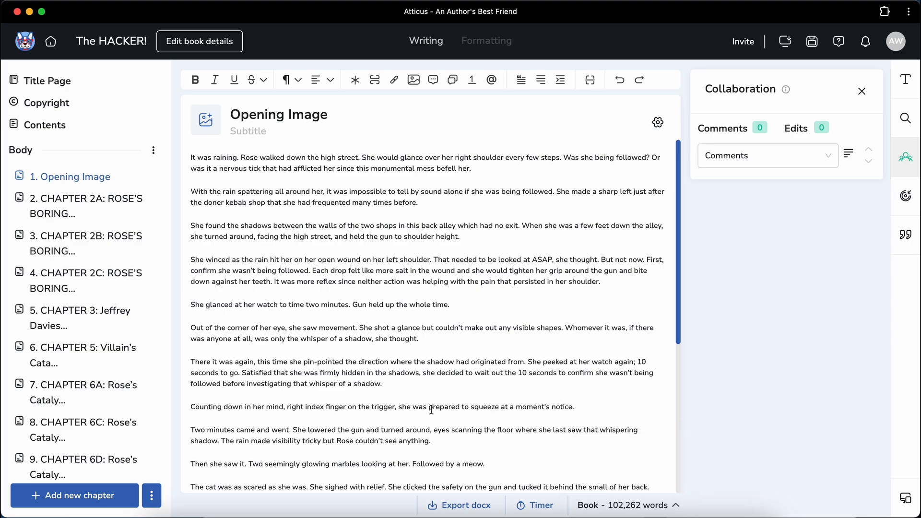
left_click(609, 508)
mouse_move(612, 503)
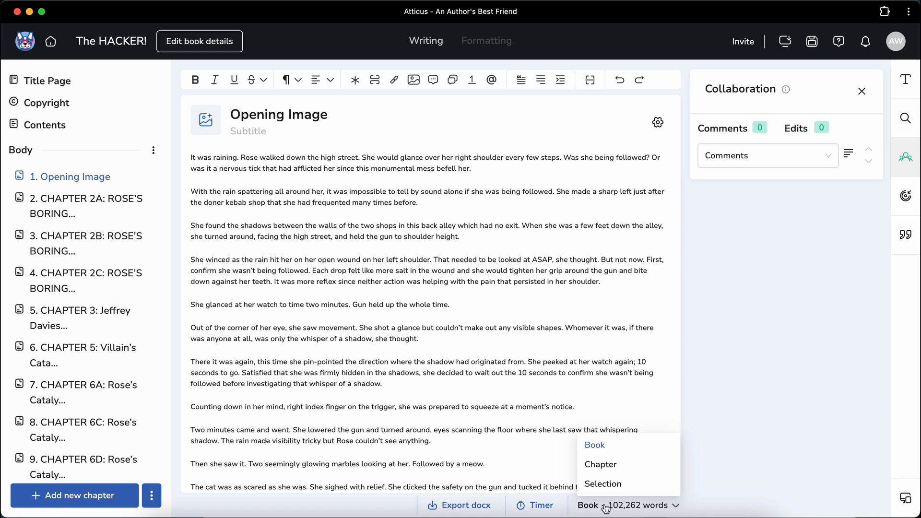
Look through the chapter list of the book and check the whole-book word count
scroll(120, 326, "down", 3)
scroll(120, 326, "up", 3)
scroll(120, 326, "down", 20)
scroll(120, 326, "down", 20)
scroll(120, 326, "up", 20)
scroll(120, 326, "up", 15)
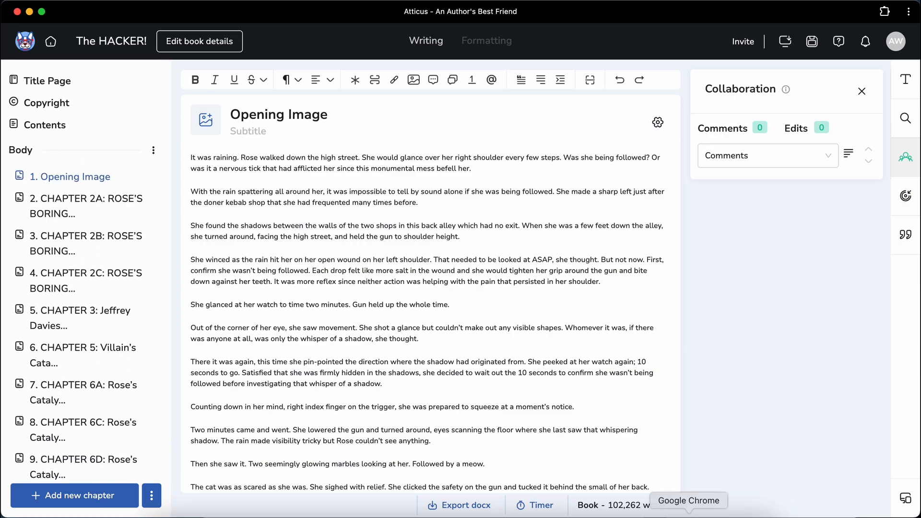
left_click(613, 506)
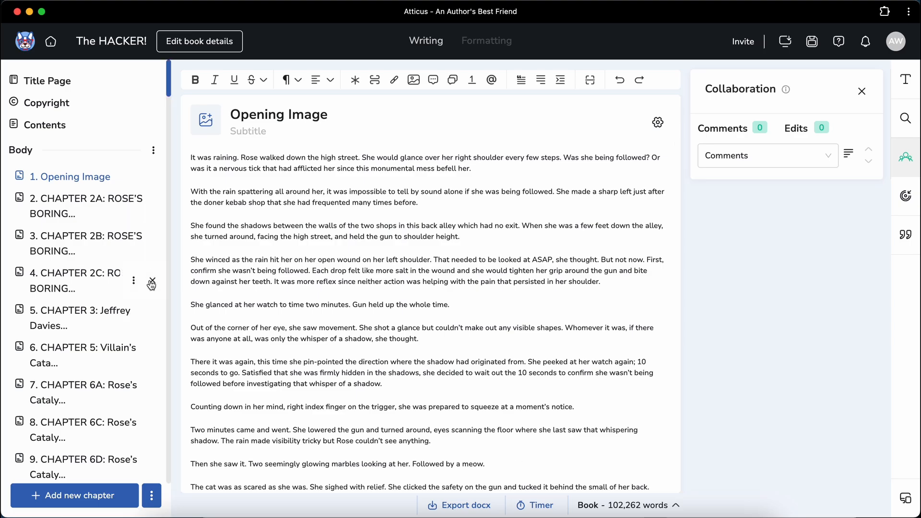
scroll(148, 343, "down", 6)
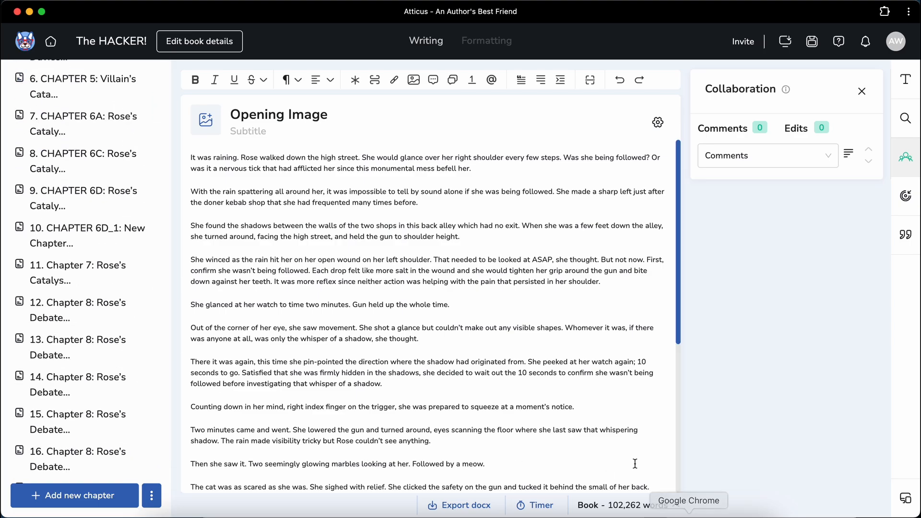
mouse_move(622, 508)
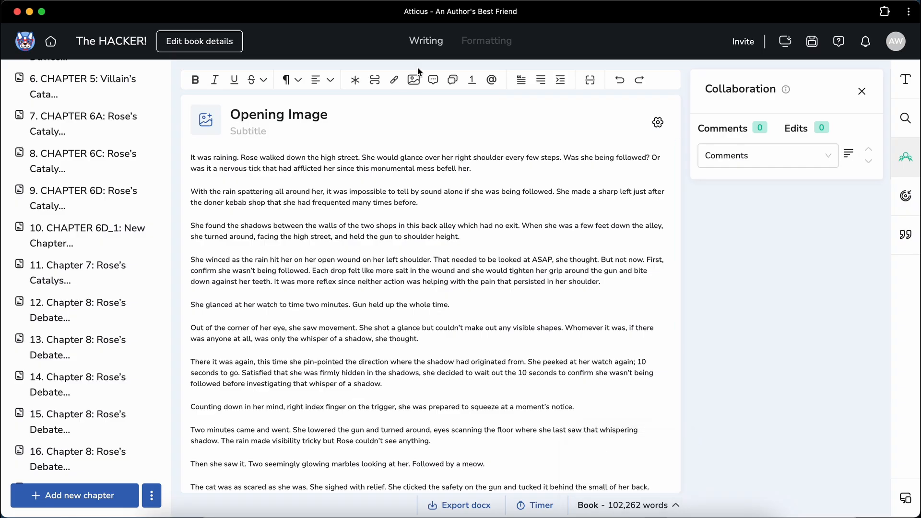
Return to the formatting view and set the preview device to Print
left_click(486, 40)
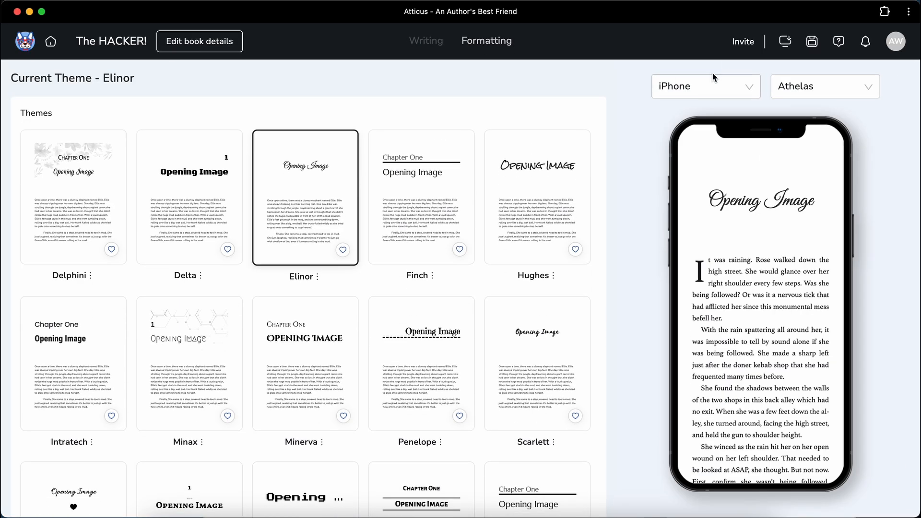
left_click(706, 86)
left_click(696, 115)
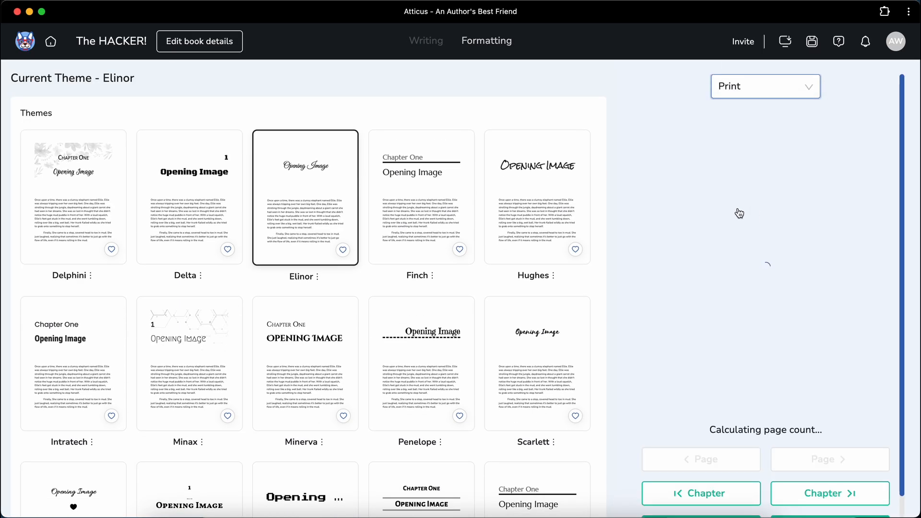
scroll(709, 219, "down", 1)
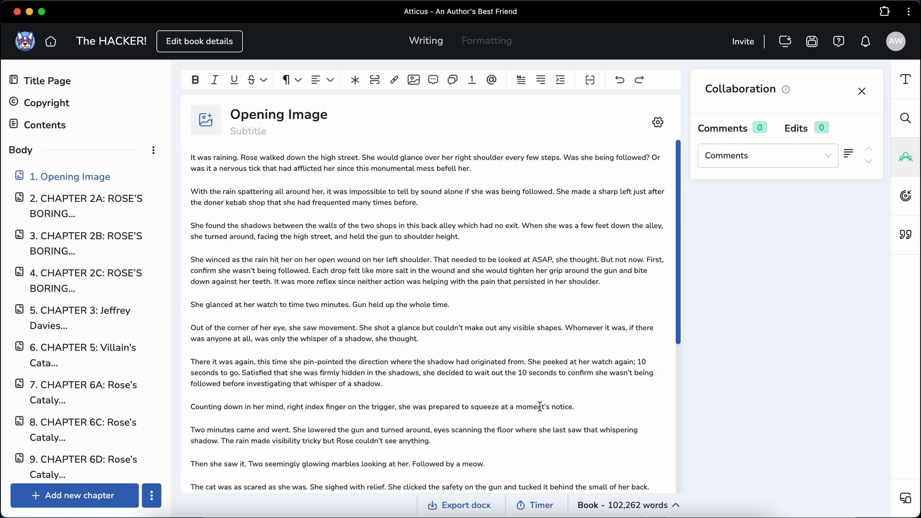
In the writing view, check the context options on the Opening Image chapter's first paragraph and highlight a passage of its text
right_click(216, 165)
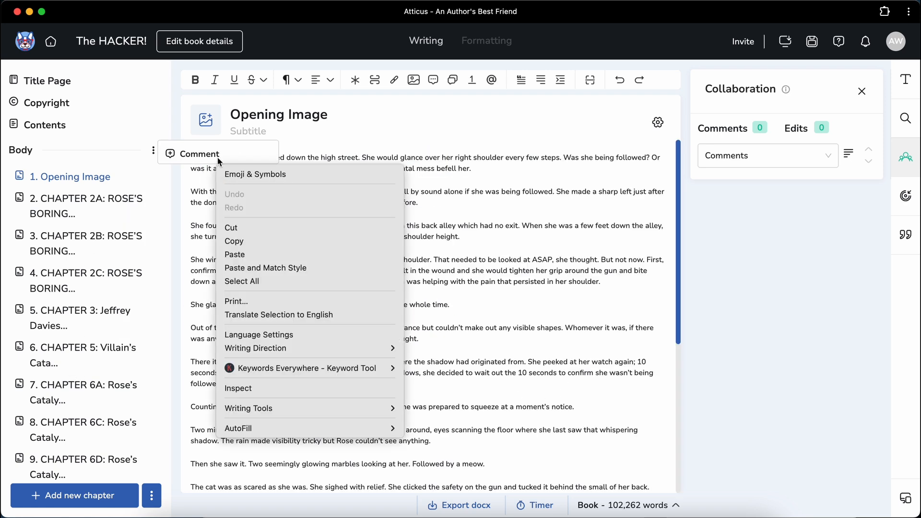
left_click(458, 210)
left_click_drag(269, 181, 357, 391)
left_click(397, 362)
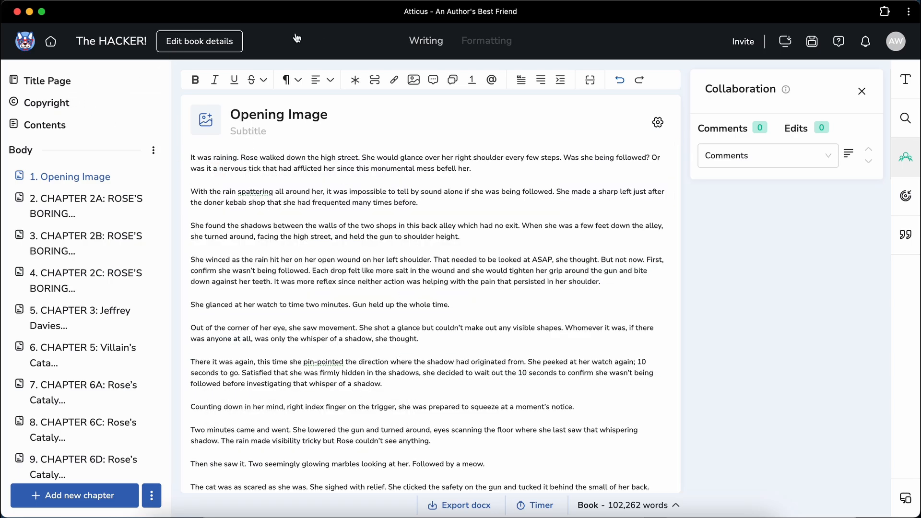
In the formatting view, try the Delta and Delphini themes and apply the custom theme YOUR THEME to the book
left_click(481, 50)
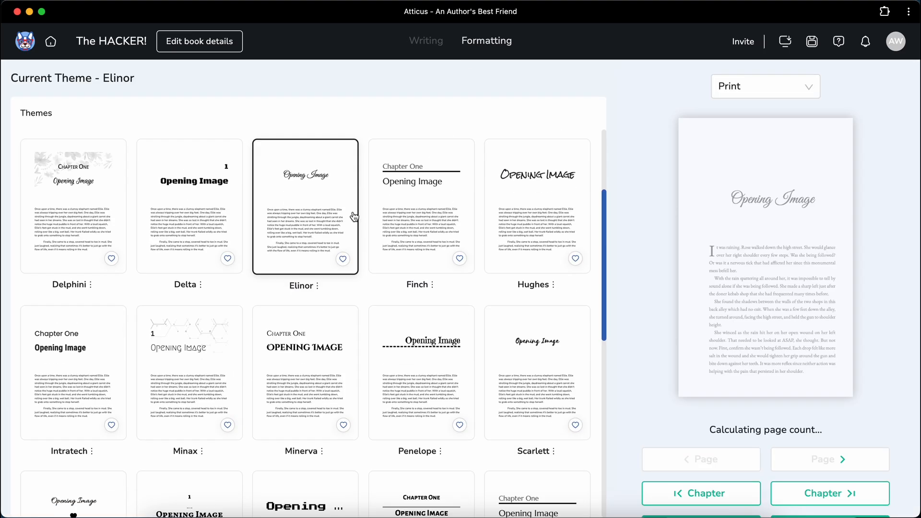
left_click(191, 215)
left_click(98, 215)
scroll(251, 357, "down", 2)
scroll(250, 357, "down", 10)
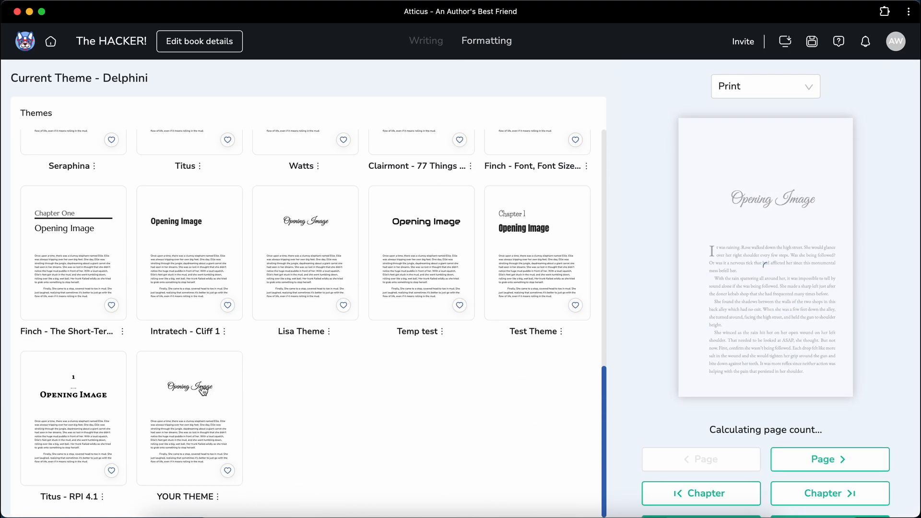
left_click(225, 367)
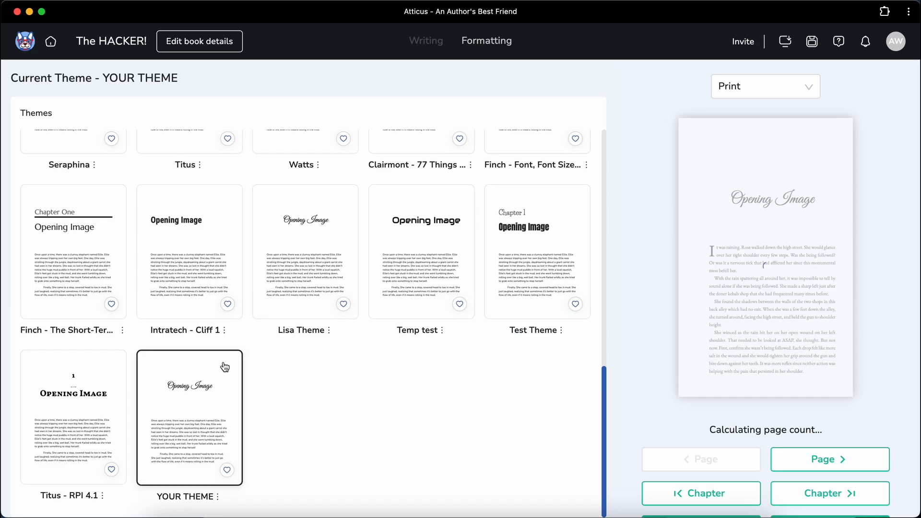
Open YOUR THEME for editing and examine its chapter heading and paragraph settings alongside the print preview
left_click(218, 498)
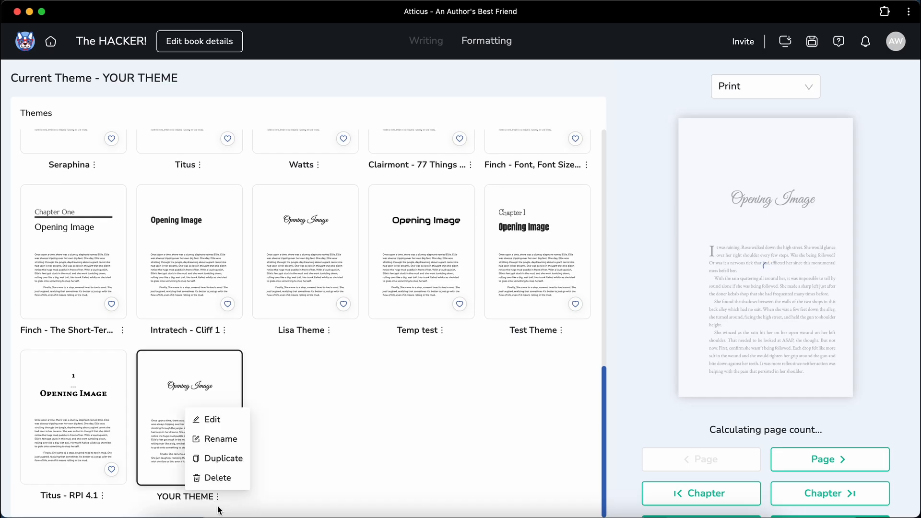
left_click(209, 419)
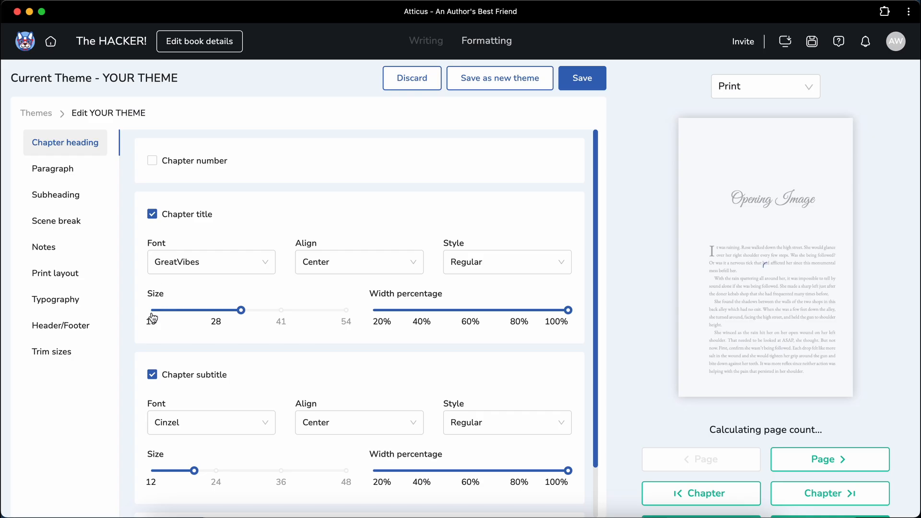
scroll(185, 358, "down", 2)
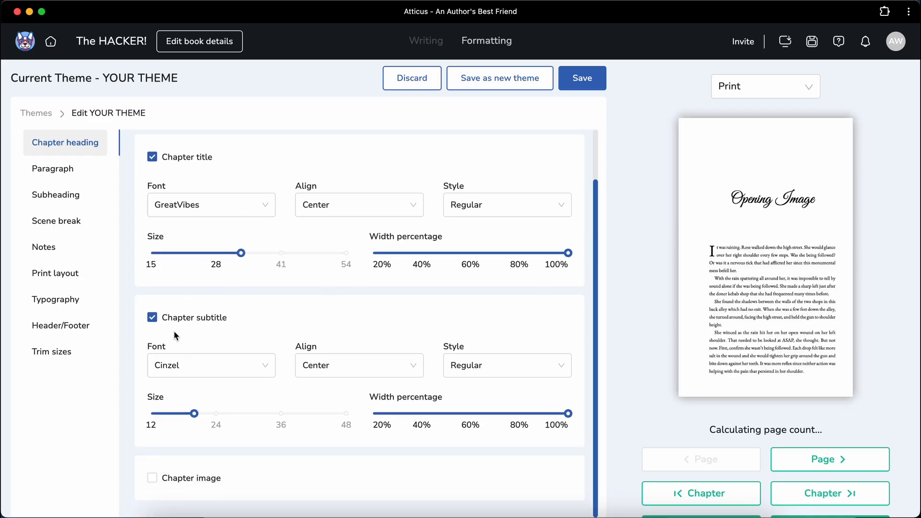
left_click(68, 175)
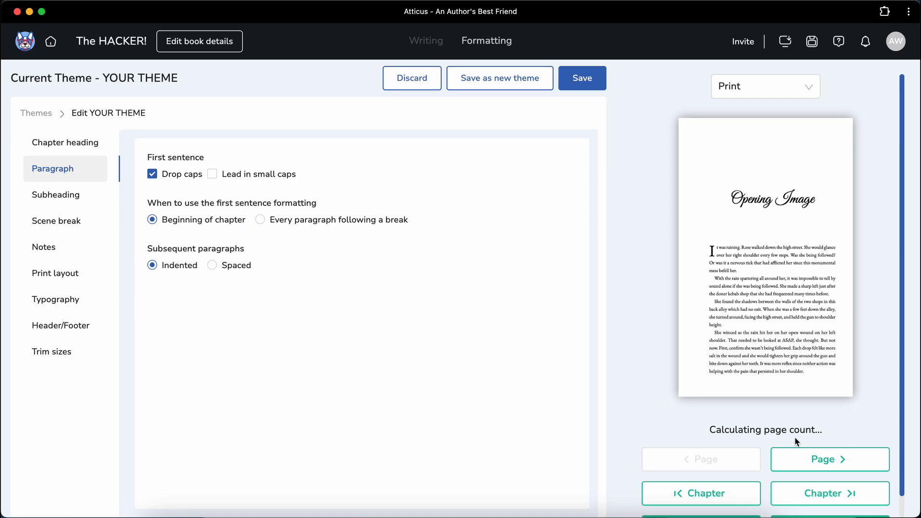
left_click(786, 459)
left_click(732, 462)
scroll(720, 297, "down", 1)
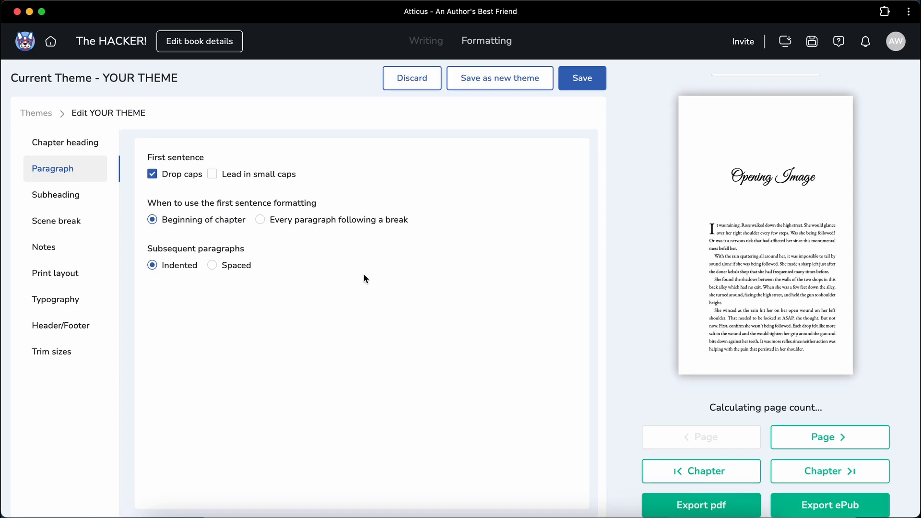
Examine the subheading and scene break settings of YOUR THEME
left_click(53, 197)
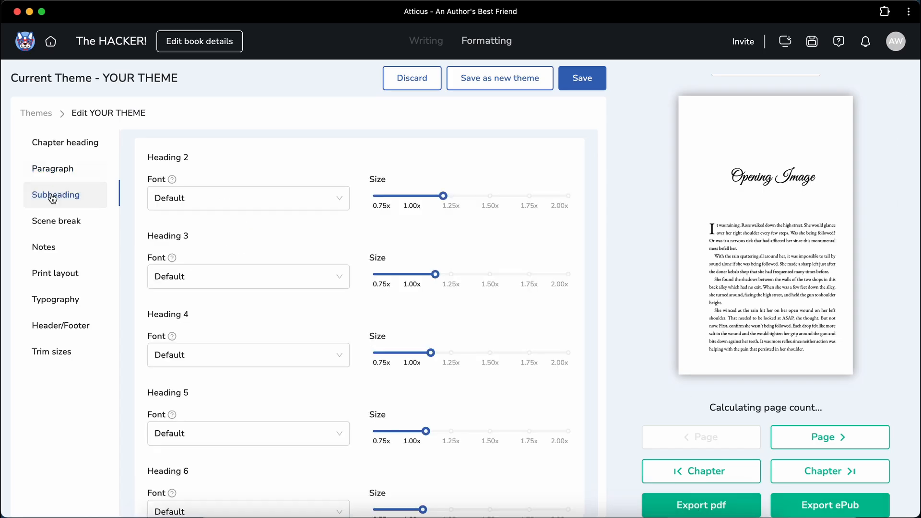
left_click(64, 228)
scroll(750, 206, "up", 1)
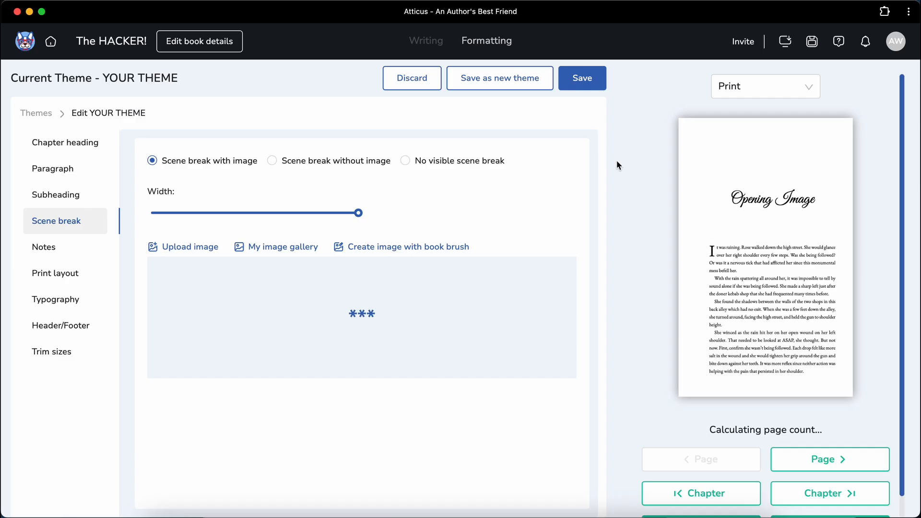
Switch to the writing view and check the word count for the Chapter scope, then return it to Book
left_click(397, 37)
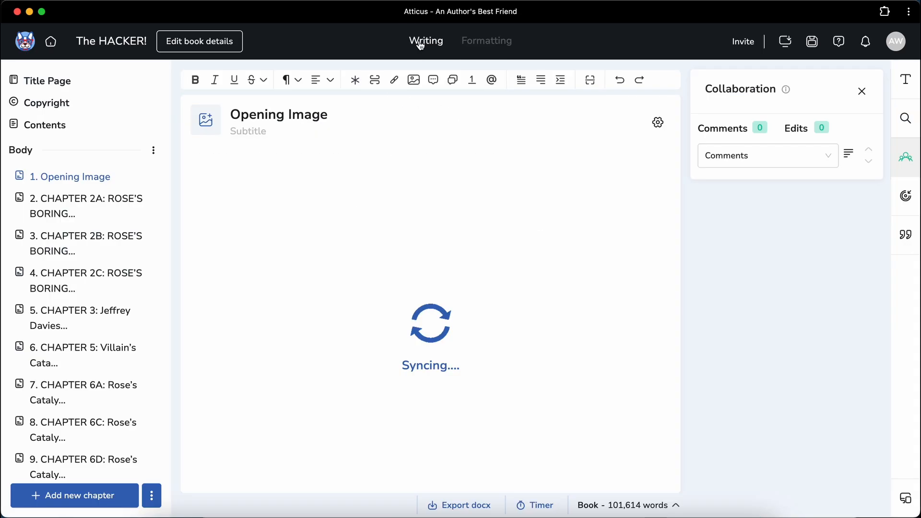
left_click(633, 507)
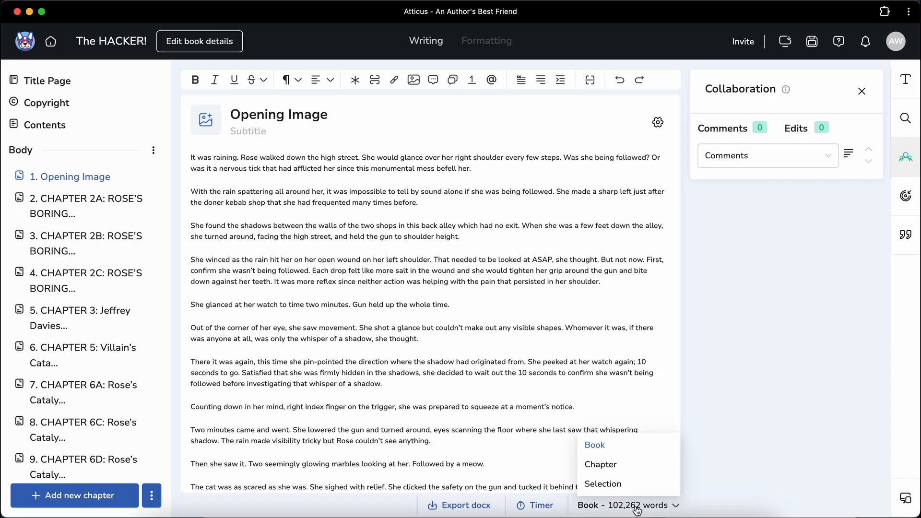
left_click(617, 474)
left_click(638, 507)
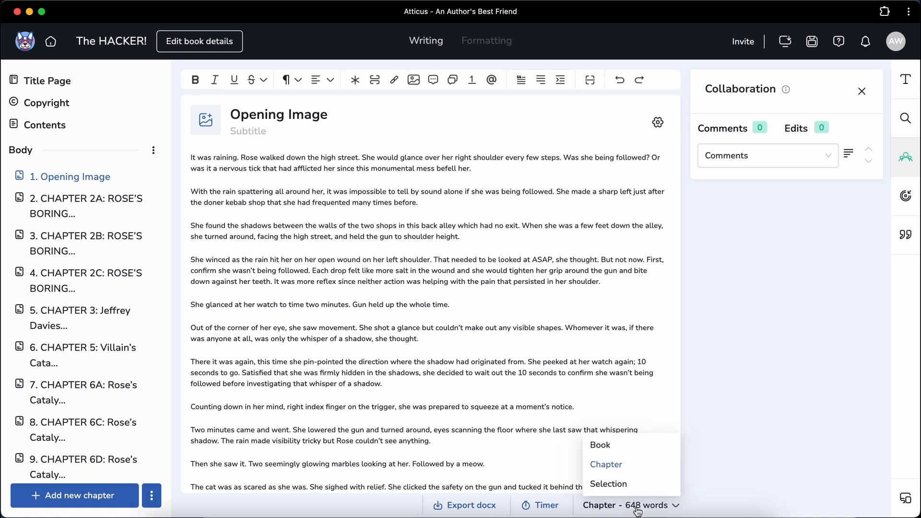
left_click(610, 451)
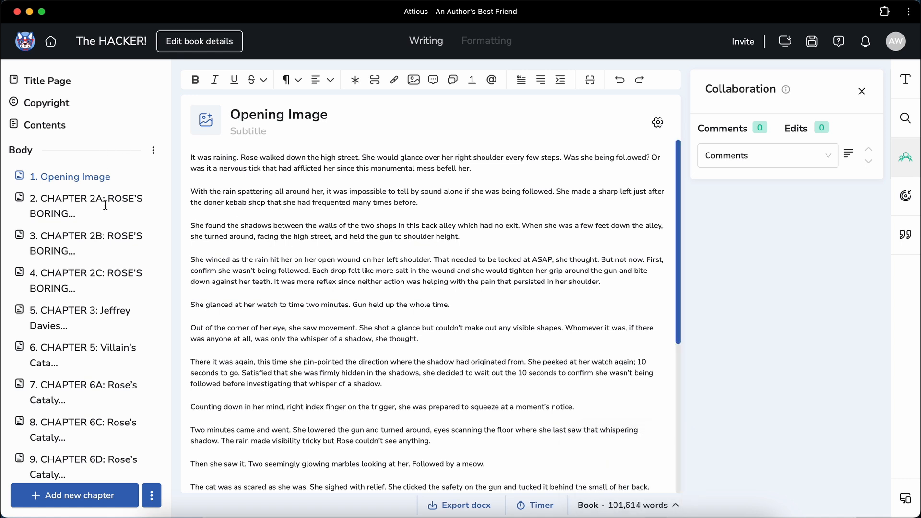
Browse the book's chapters in the writing view and reopen the word count's scope options
scroll(90, 264, "down", 13)
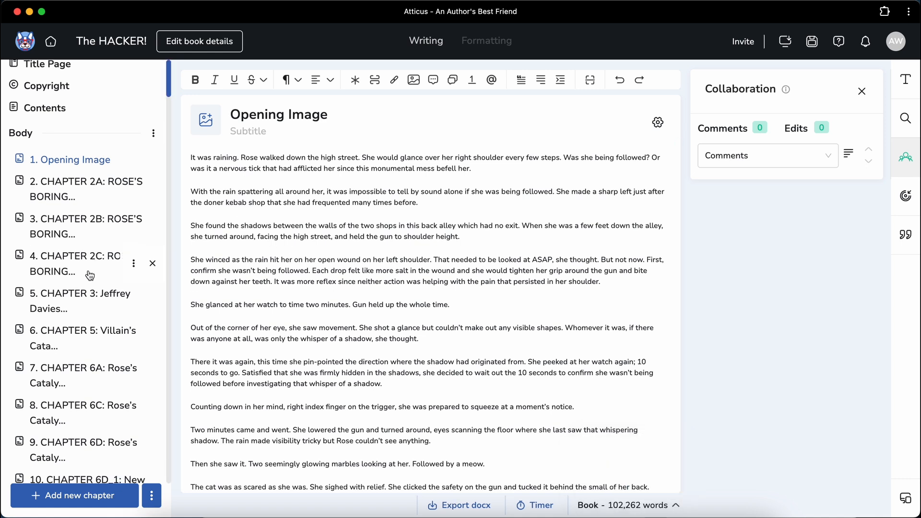
left_click(628, 510)
scroll(127, 282, "up", 13)
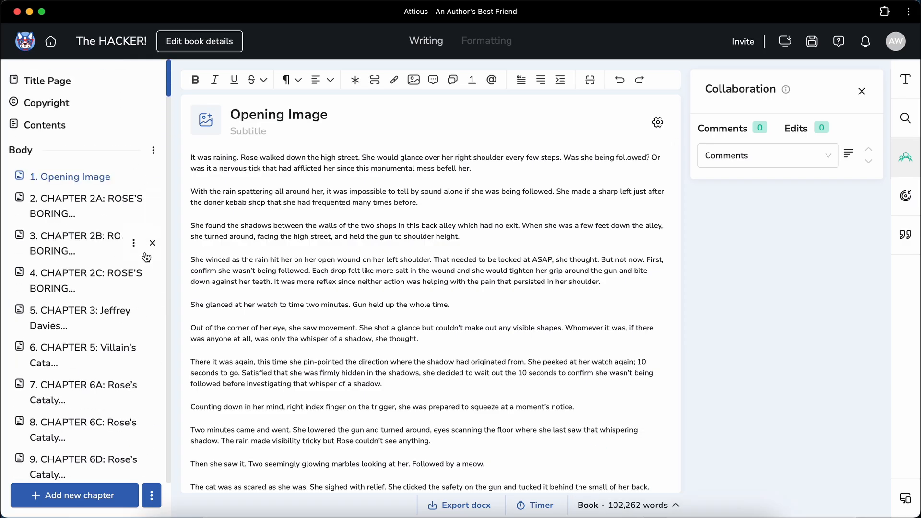
scroll(132, 360, "down", 10)
scroll(132, 363, "up", 2)
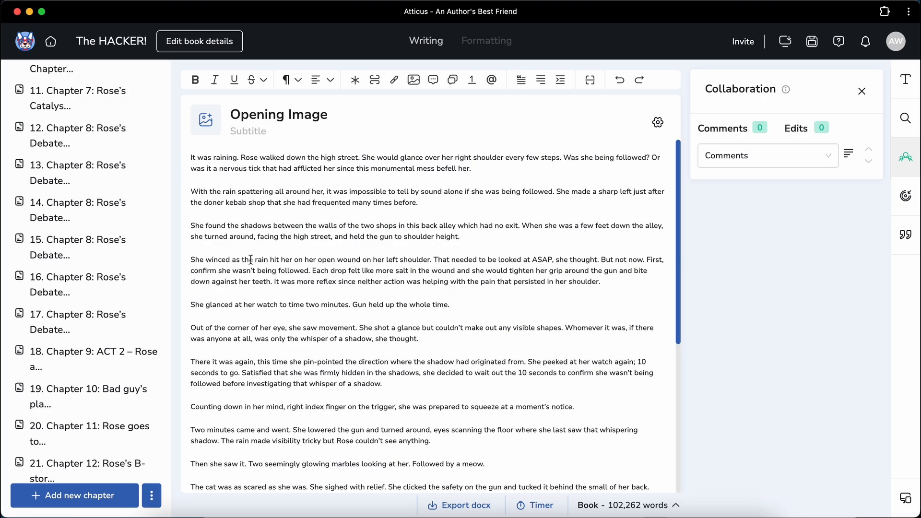
scroll(78, 243, "up", 10)
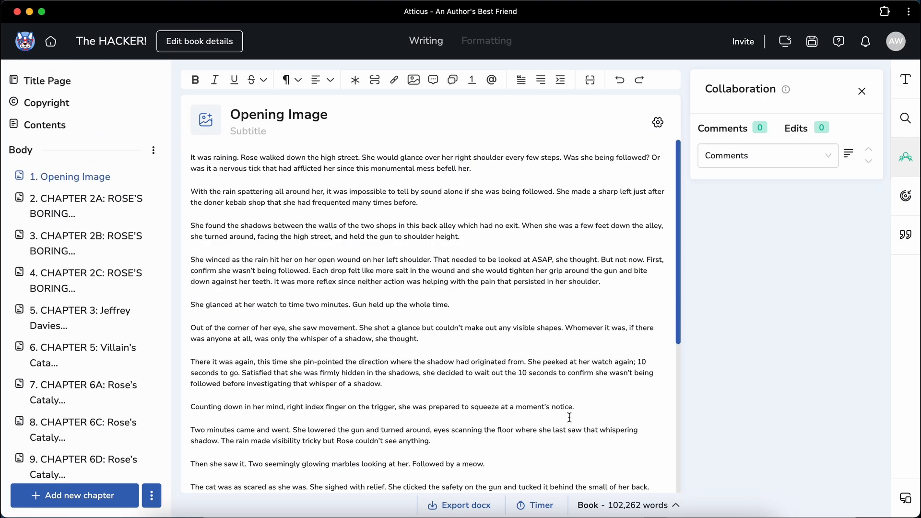
left_click(632, 507)
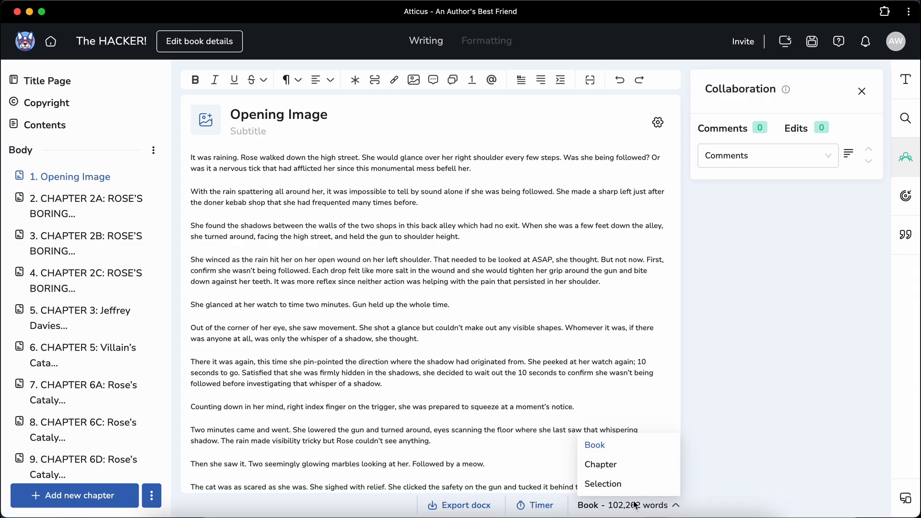
Reopen YOUR THEME for editing, examine its typography, print layout and header/footer settings, and discard the edit
left_click(487, 41)
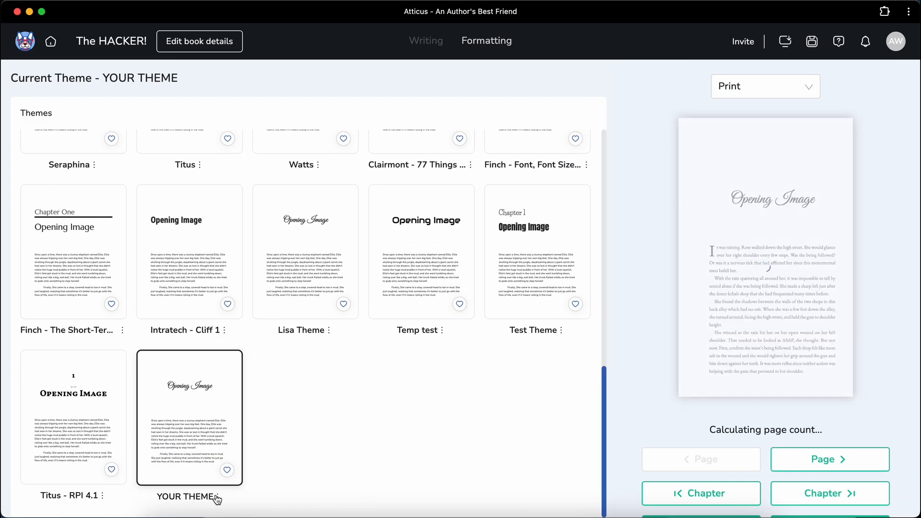
left_click(216, 497)
left_click(214, 424)
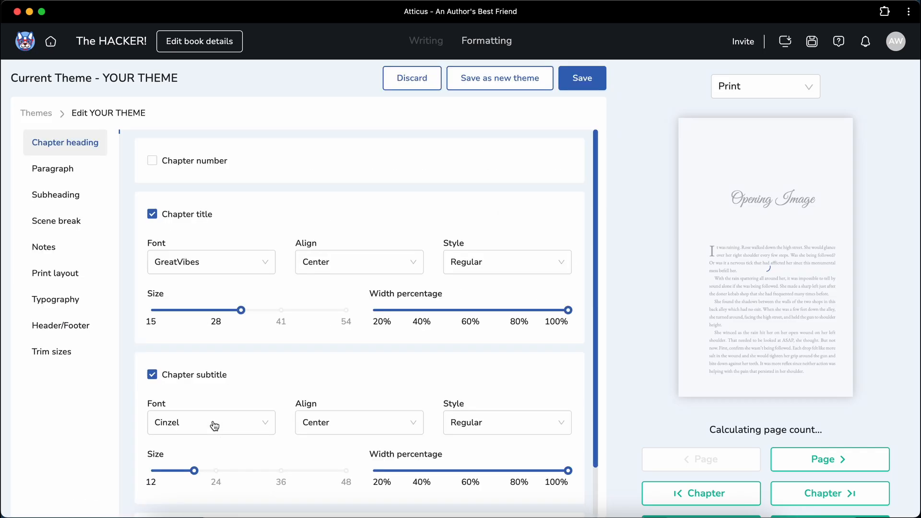
left_click(67, 300)
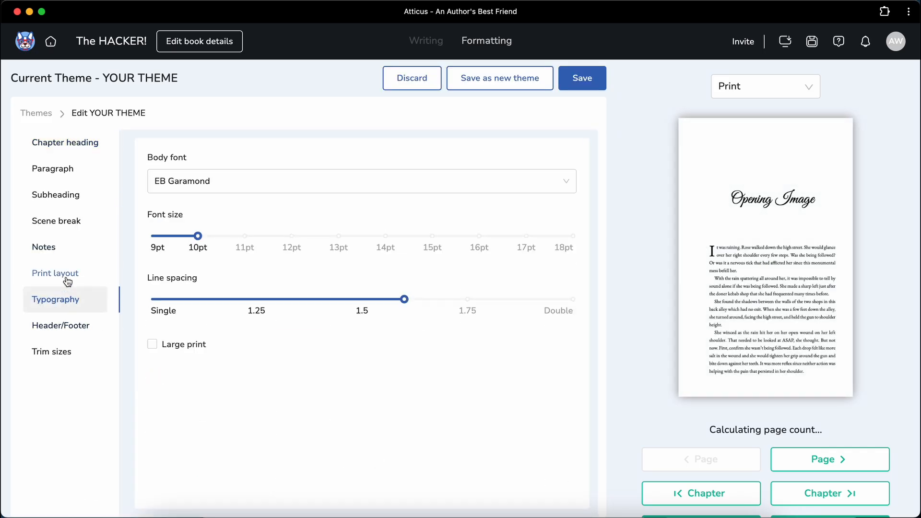
left_click(68, 280)
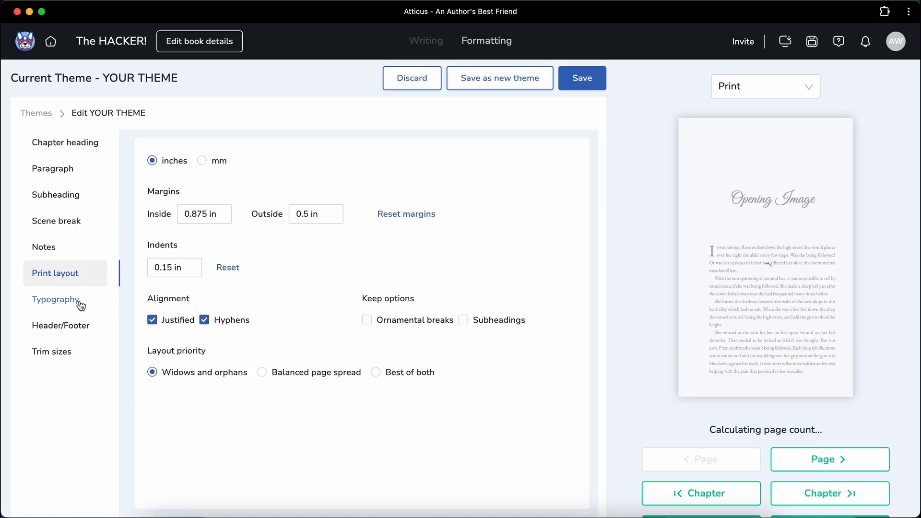
left_click(68, 331)
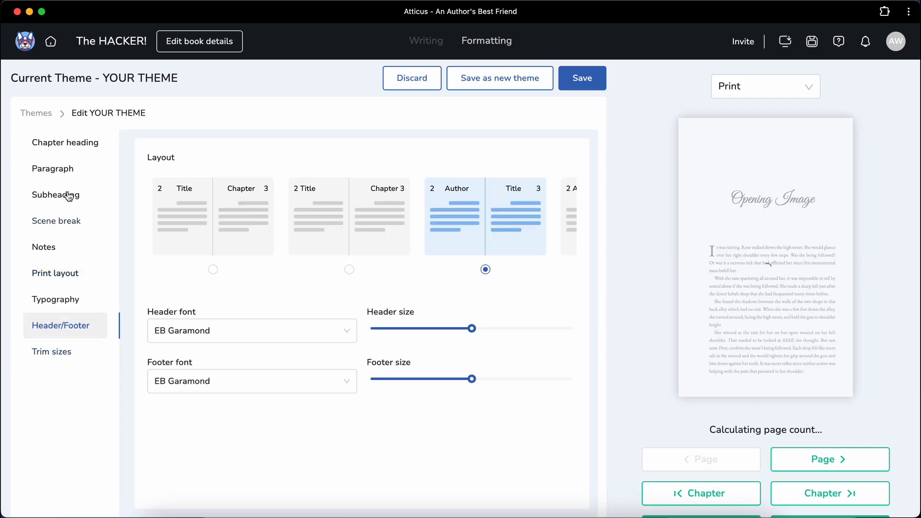
left_click(63, 295)
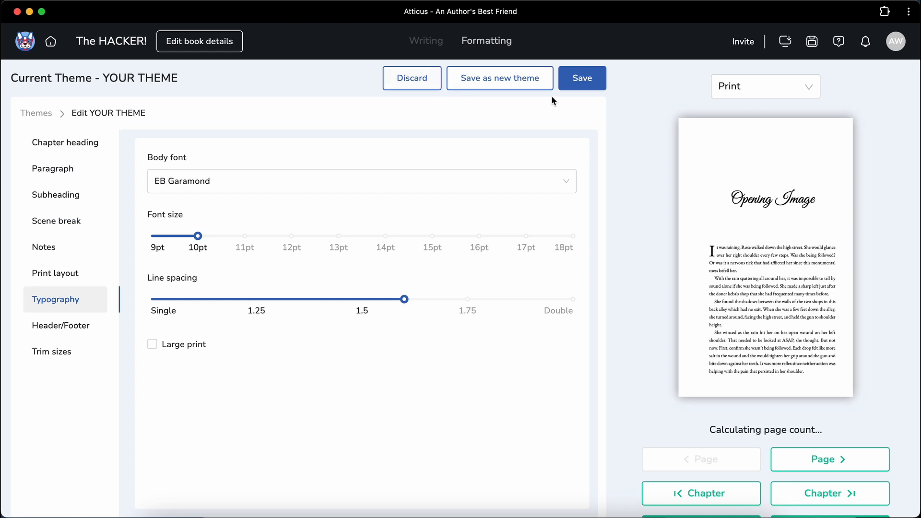
left_click(401, 79)
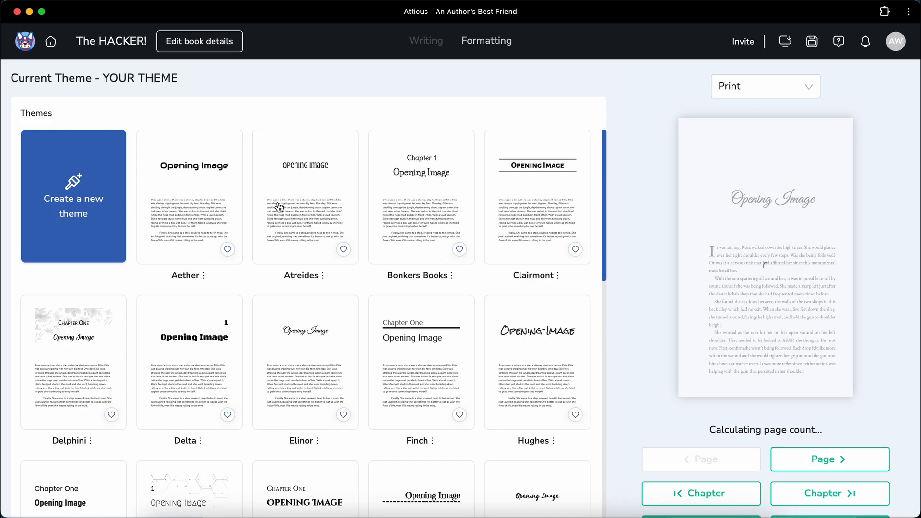
Apply the Aether theme, check the book's word count in the writing view, and return to formatting
left_click(208, 222)
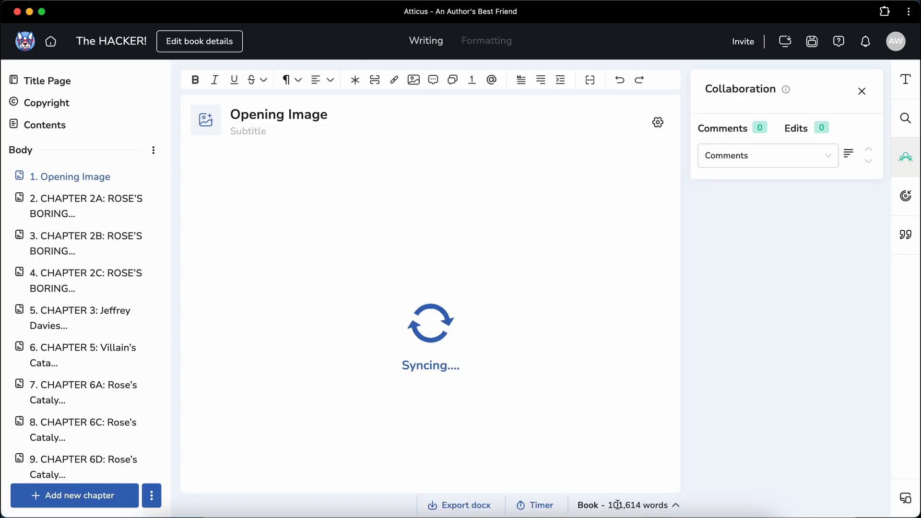
left_click(622, 506)
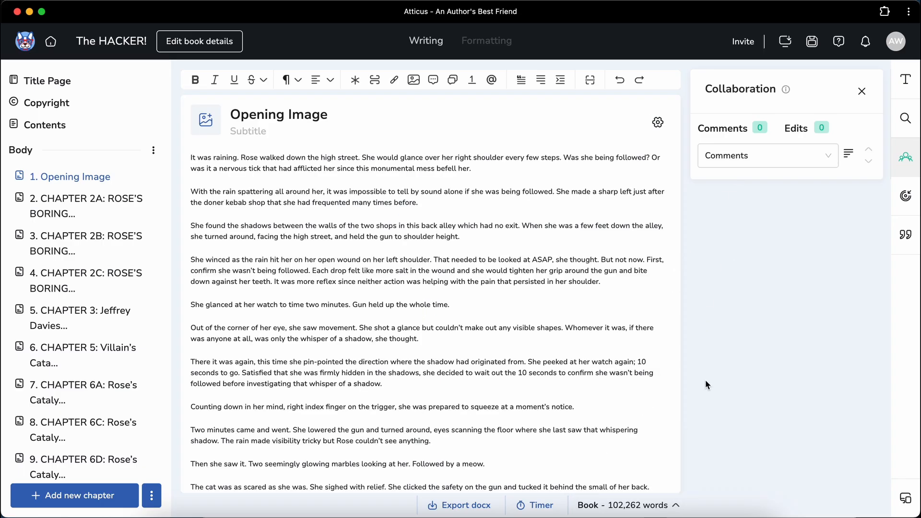
mouse_move(618, 510)
left_click(487, 41)
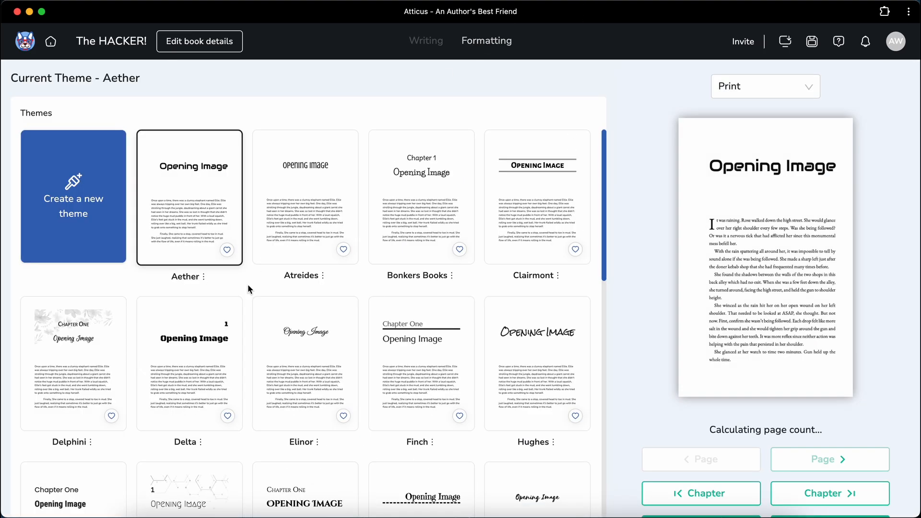
Open YOUR THEME for editing and examine its paper trim size options
scroll(254, 282, "down", 10)
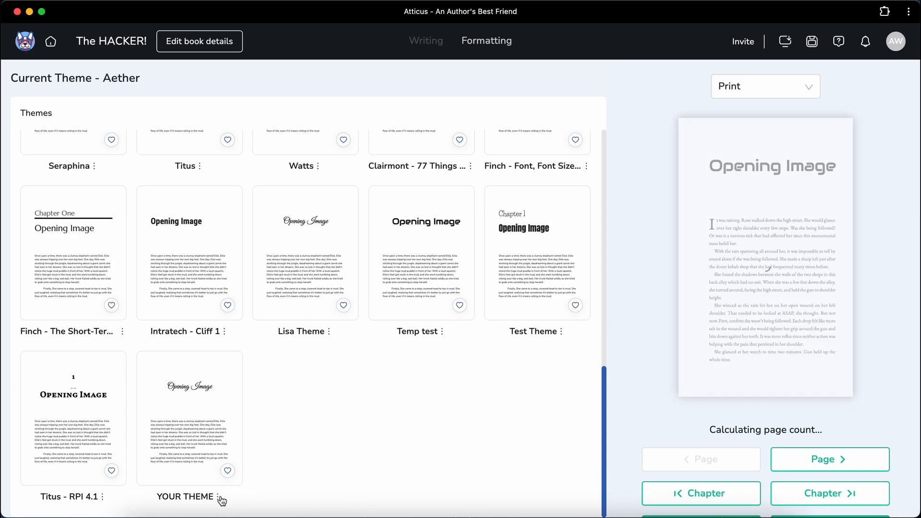
left_click(218, 496)
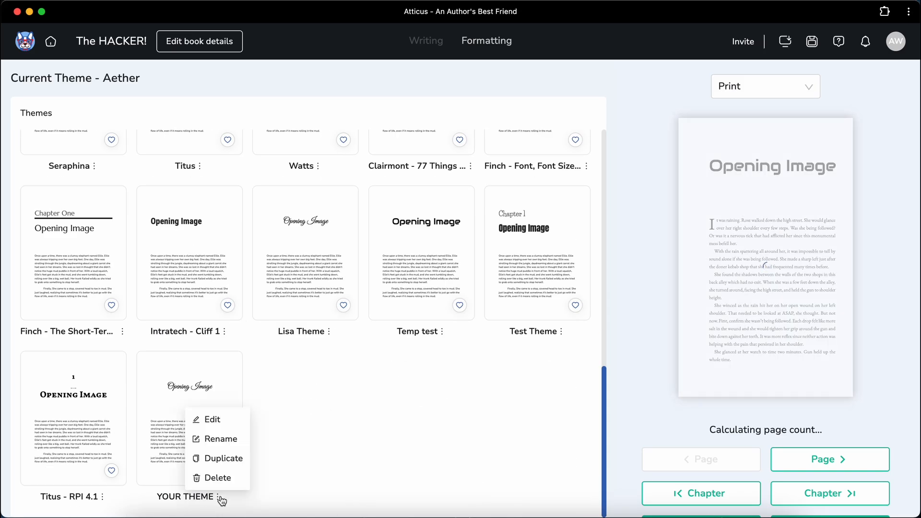
left_click(230, 424)
left_click(86, 273)
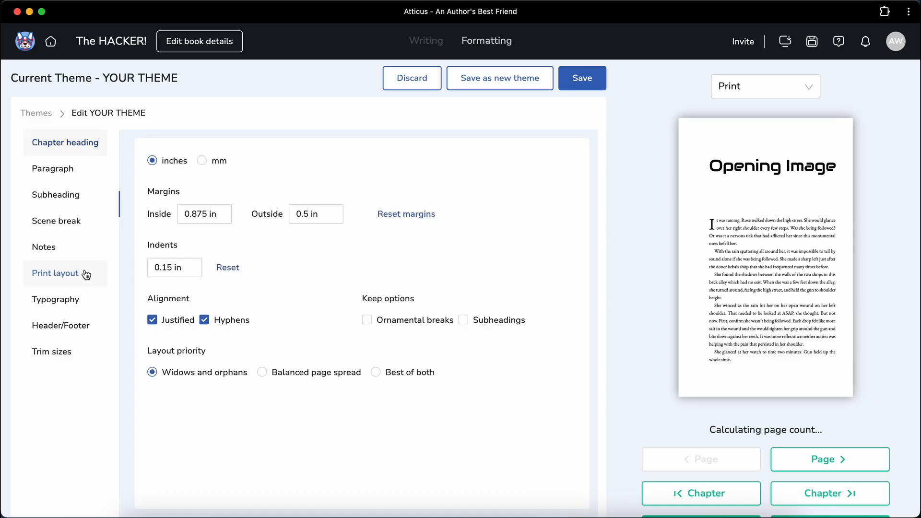
left_click(69, 355)
scroll(136, 300, "down", 1)
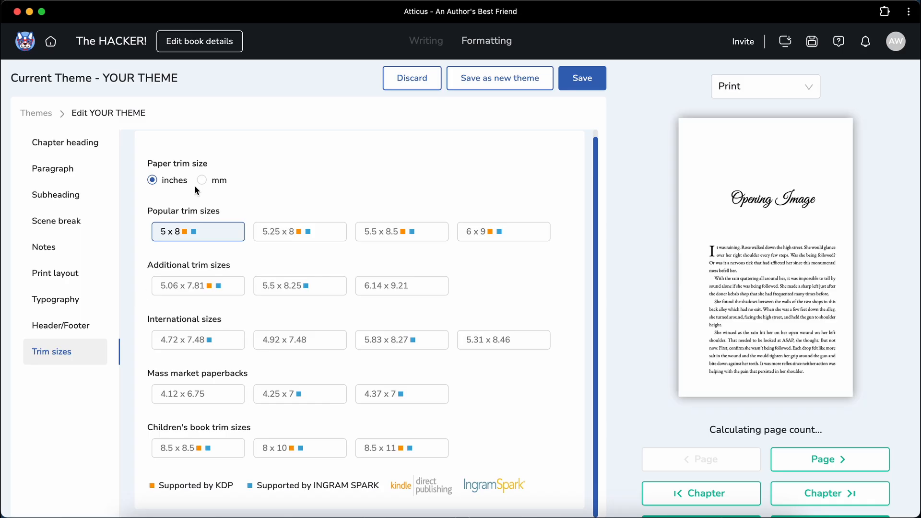
left_click_drag(148, 163, 208, 162)
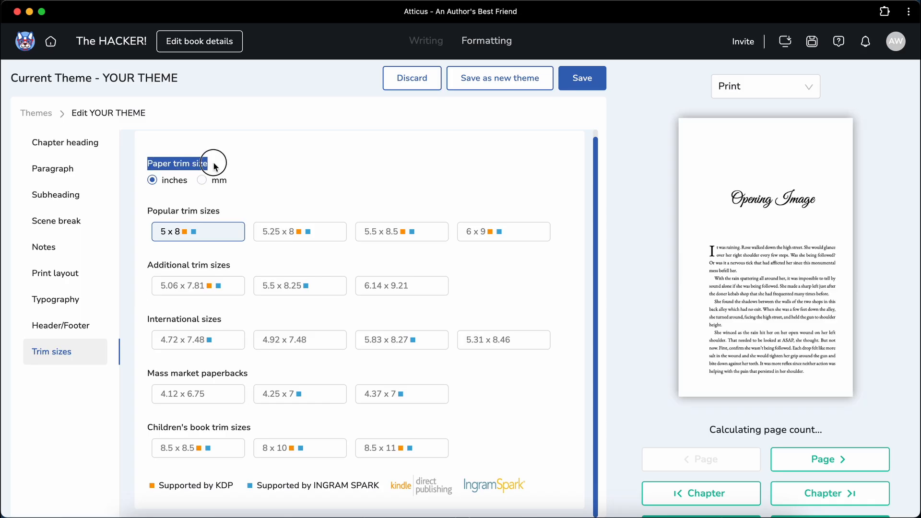
left_click(254, 165)
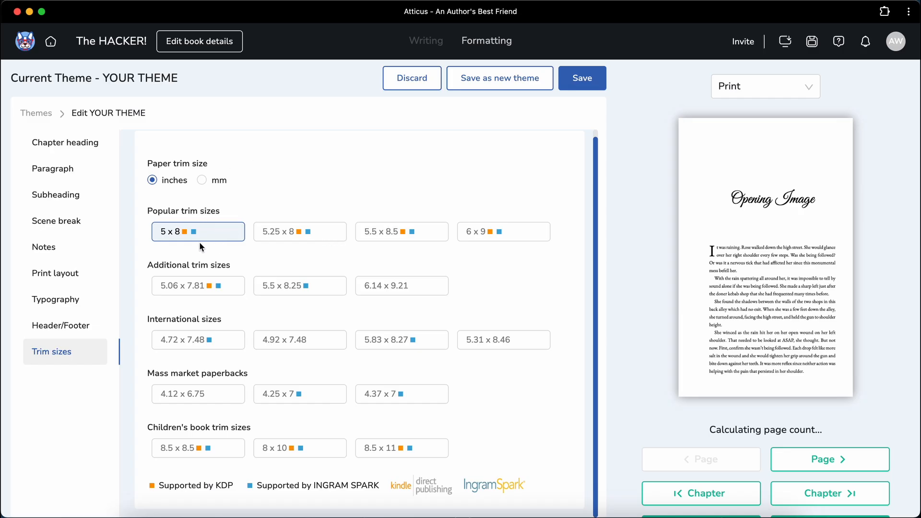
Examine the KDP and Ingram Spark support legend for the trim sizes, and compare the sizes in mm and inches
left_click_drag(151, 488, 381, 487)
left_click(254, 487)
left_click(353, 488)
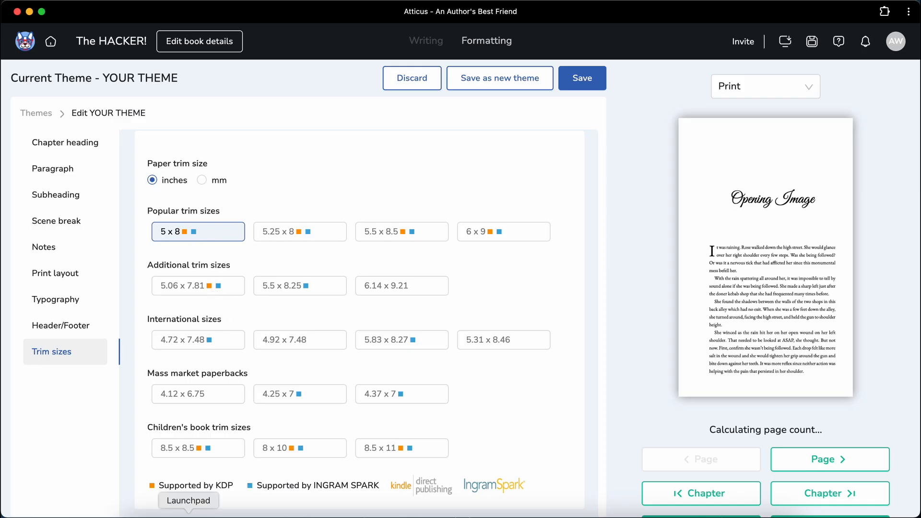
left_click_drag(161, 486, 354, 489)
left_click(353, 489)
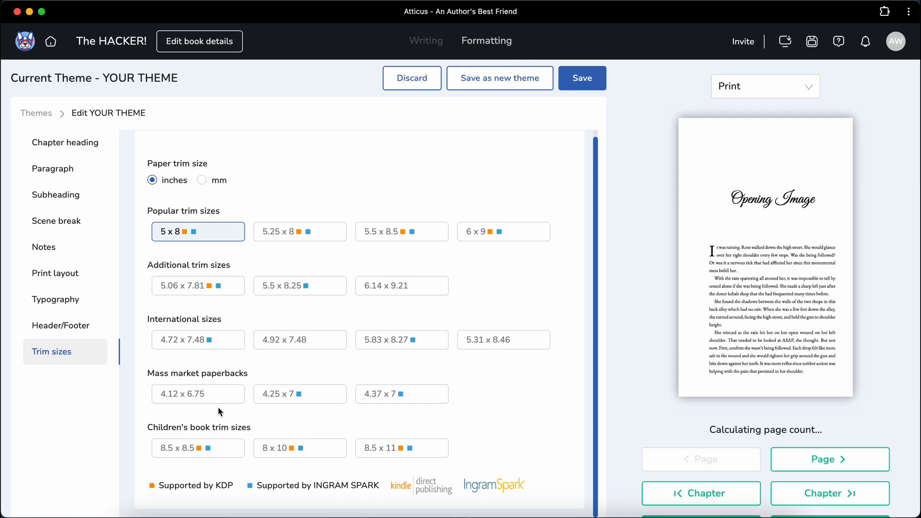
left_click(212, 183)
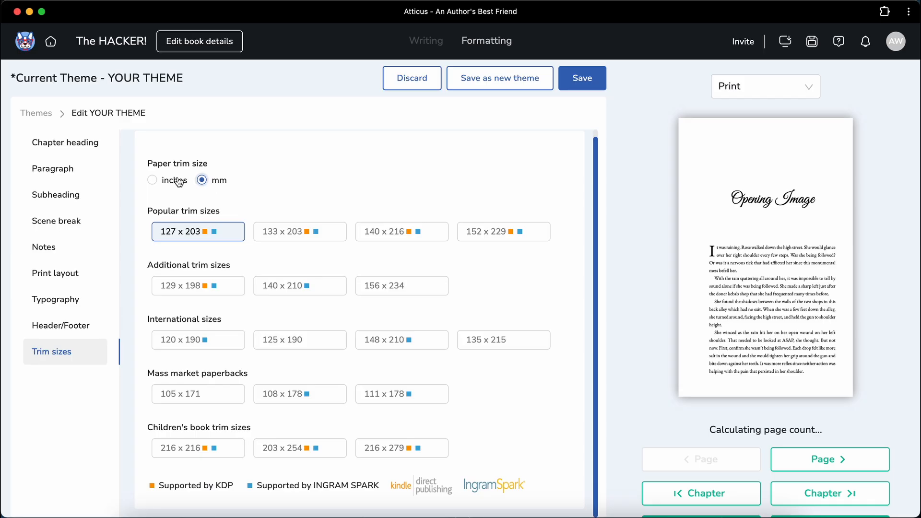
left_click(152, 180)
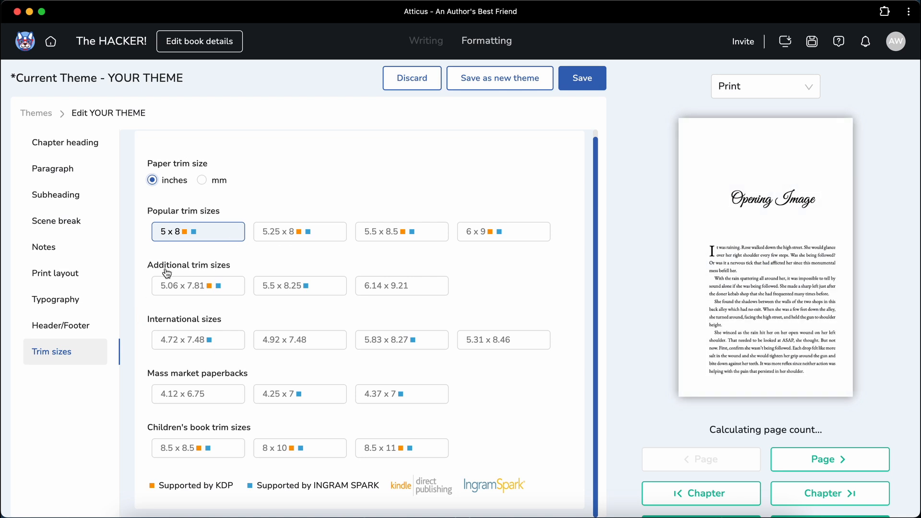
Review YOUR THEME's chapter heading, paragraph, subheading, scene break, notes, print layout and typography settings
left_click(67, 143)
left_click(76, 177)
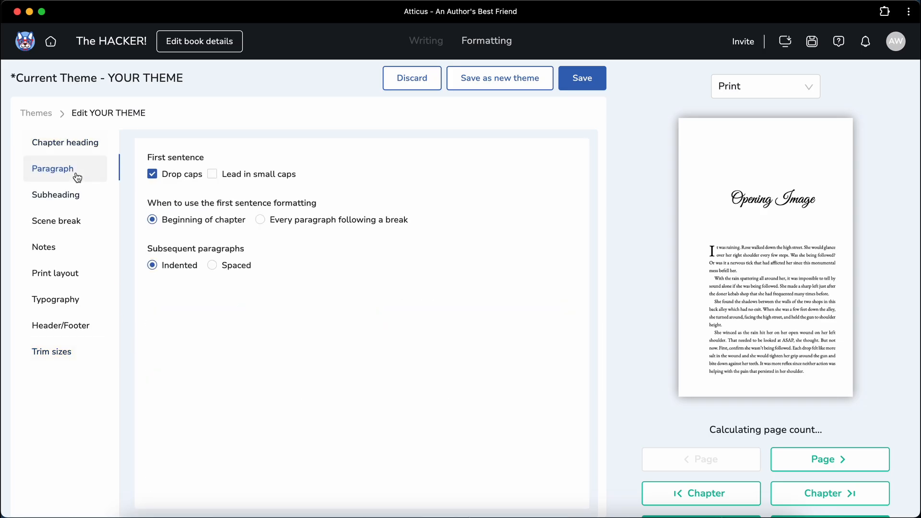
left_click(66, 200)
left_click(61, 225)
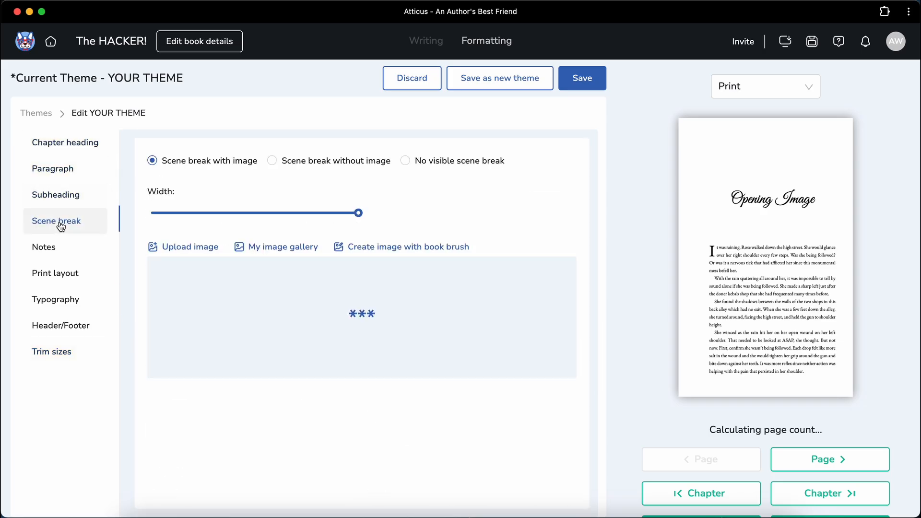
left_click(55, 254)
left_click(58, 277)
left_click(67, 308)
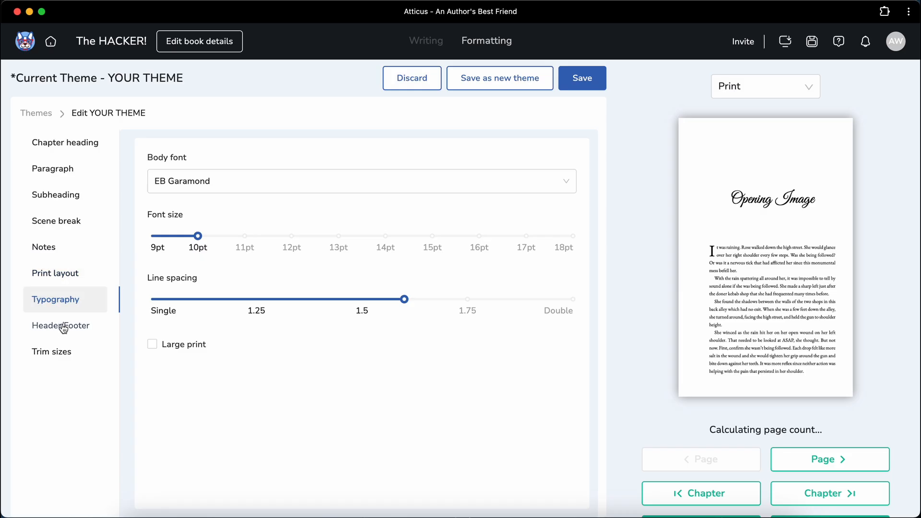
Browse YOUR THEME's header/footer layout options and discard the theme edit
left_click(74, 324)
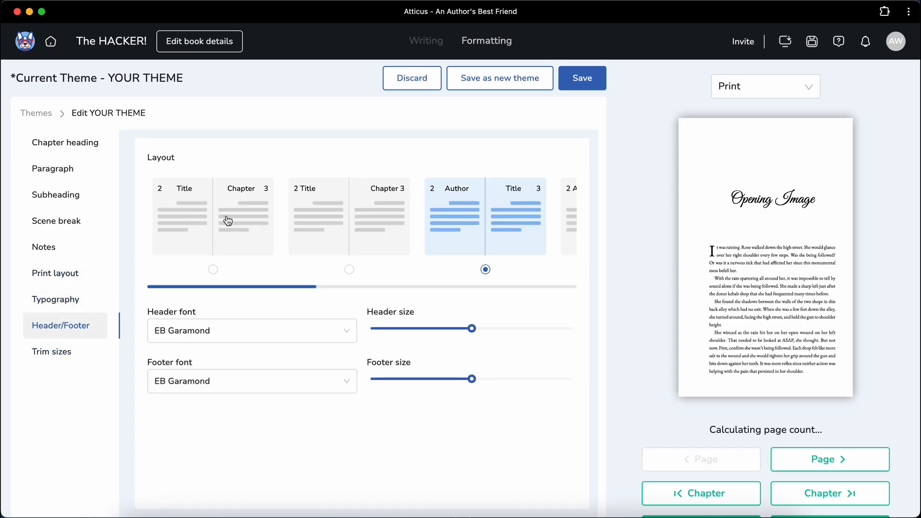
scroll(379, 213, "right", 2)
scroll(379, 213, "right", 5)
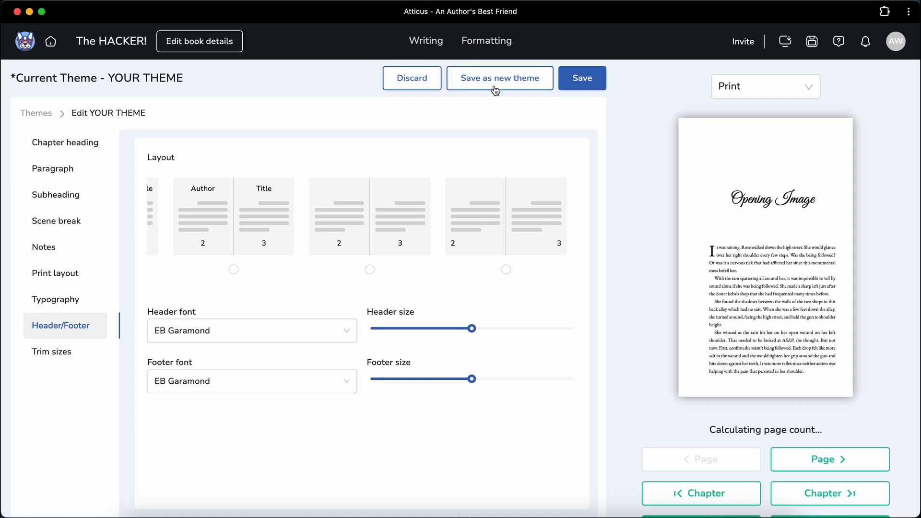
left_click(412, 78)
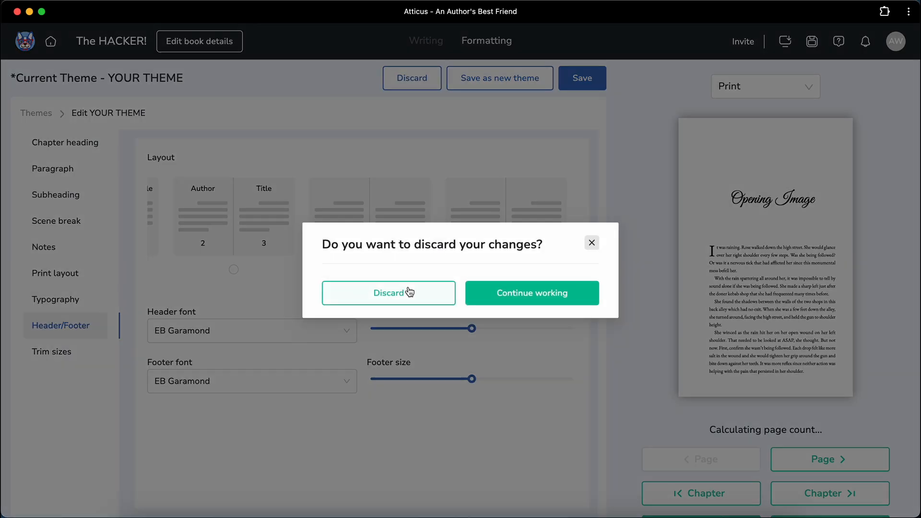
left_click(409, 291)
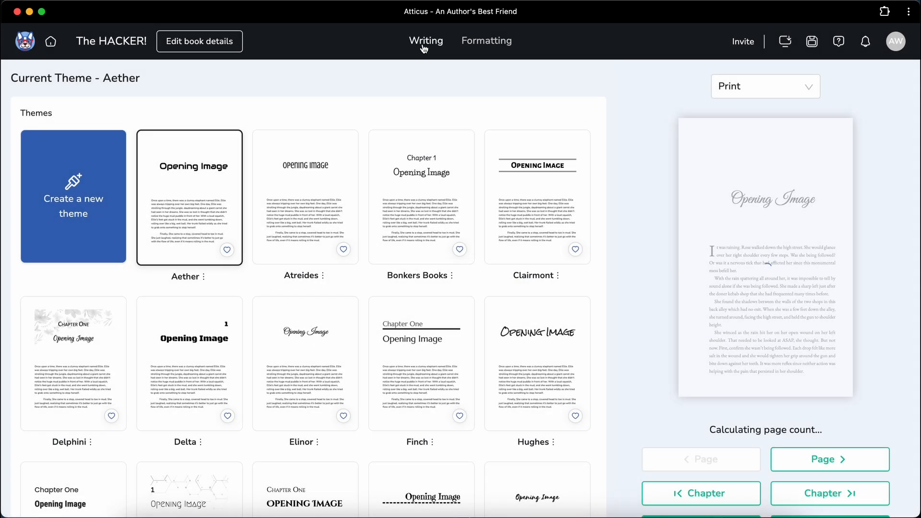
Check the export options below the print preview, and reopen YOUR THEME's trim sizes for editing
scroll(662, 396, "down", 1)
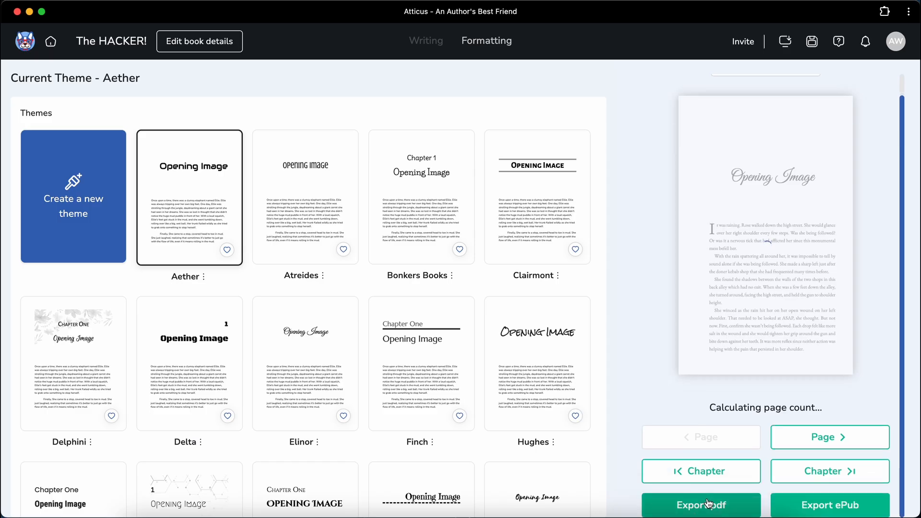
scroll(700, 230, "up", 1)
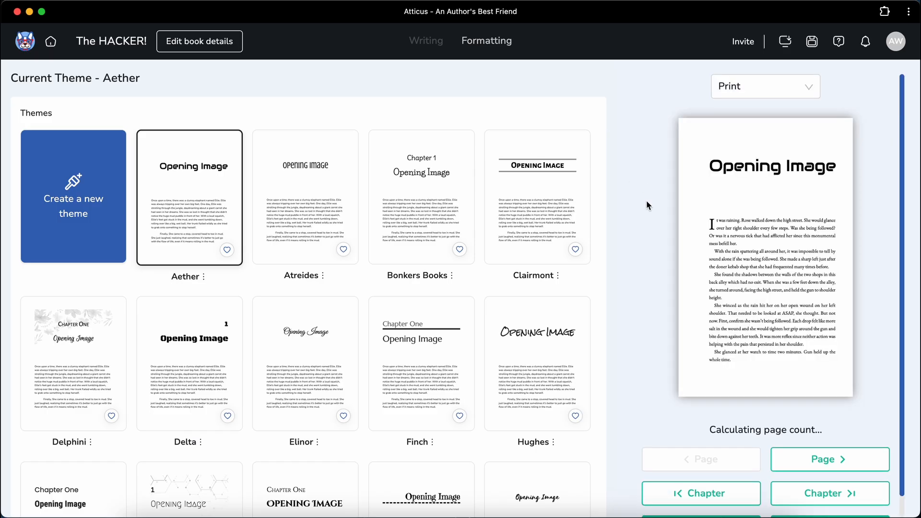
scroll(269, 237, "down", 12)
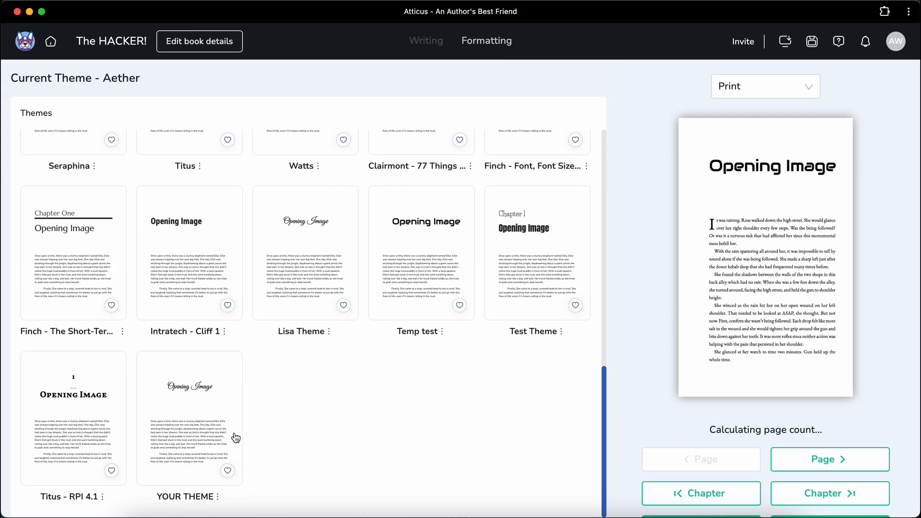
left_click(218, 498)
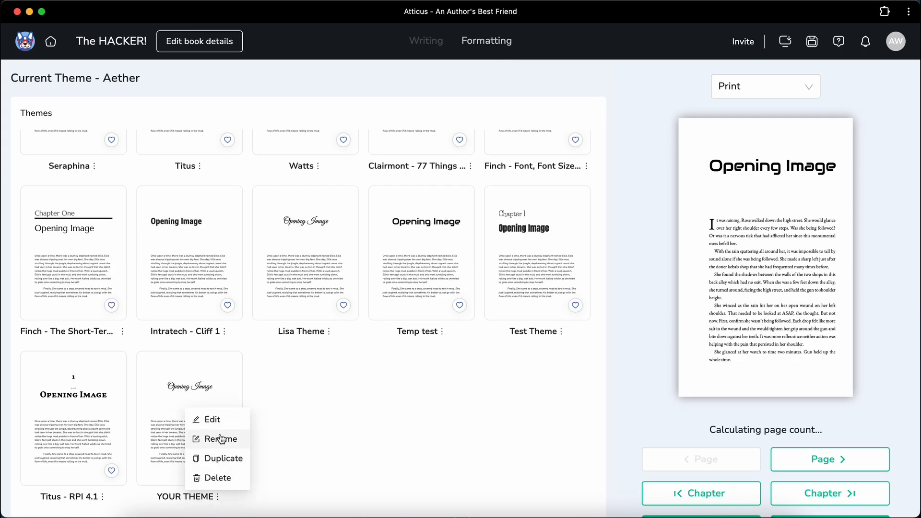
left_click(213, 416)
left_click(52, 353)
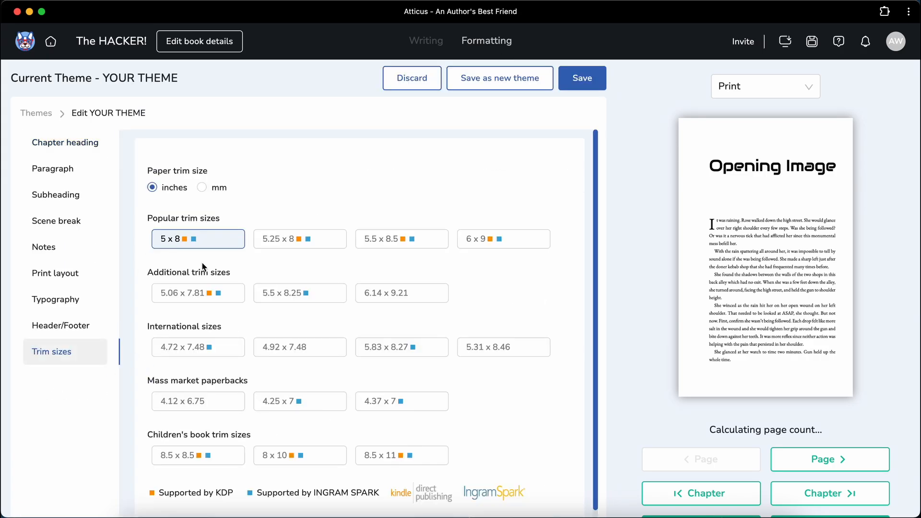
scroll(140, 302, "down", 1)
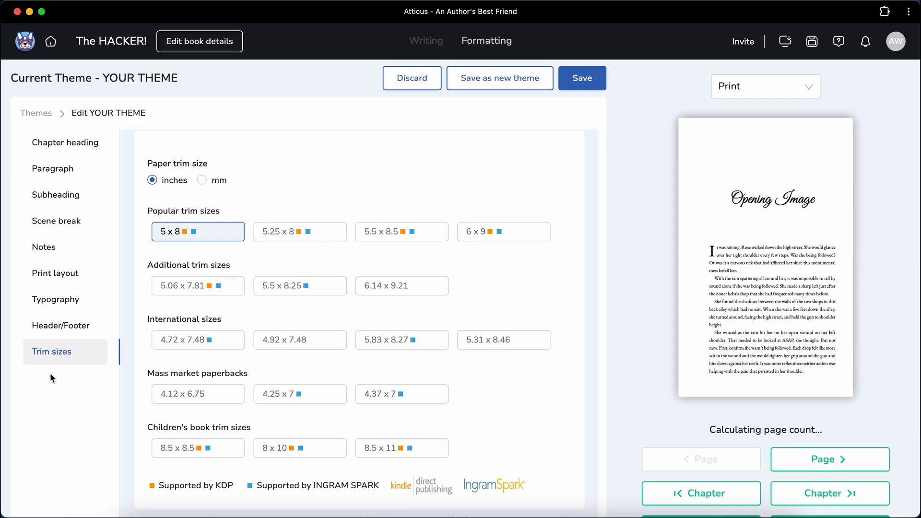
Examine YOUR THEME's header/footer, typography, print layout and notes settings, and check the page count under the preview
left_click(70, 326)
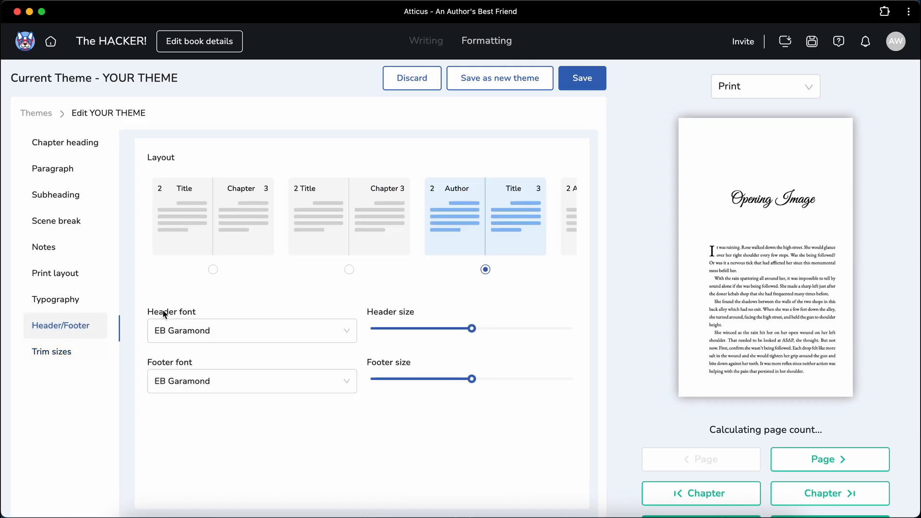
left_click(64, 299)
left_click(65, 275)
left_click(68, 247)
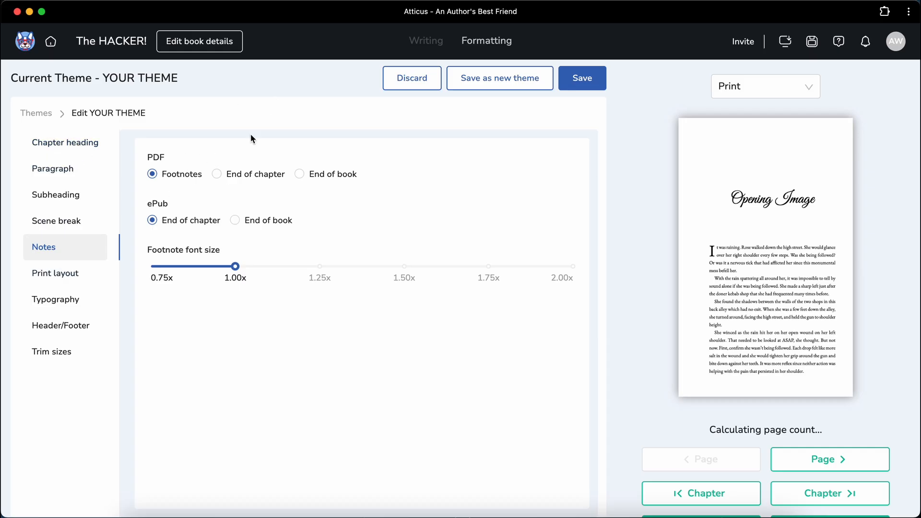
scroll(681, 381, "down", 1)
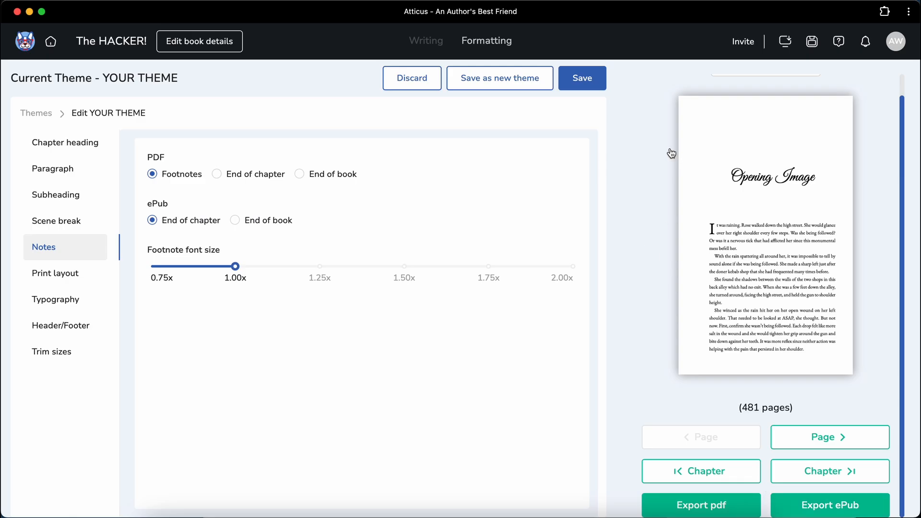
Switch to the writing view, view the title page and table of contents, and browse the full chapter list
left_click(425, 46)
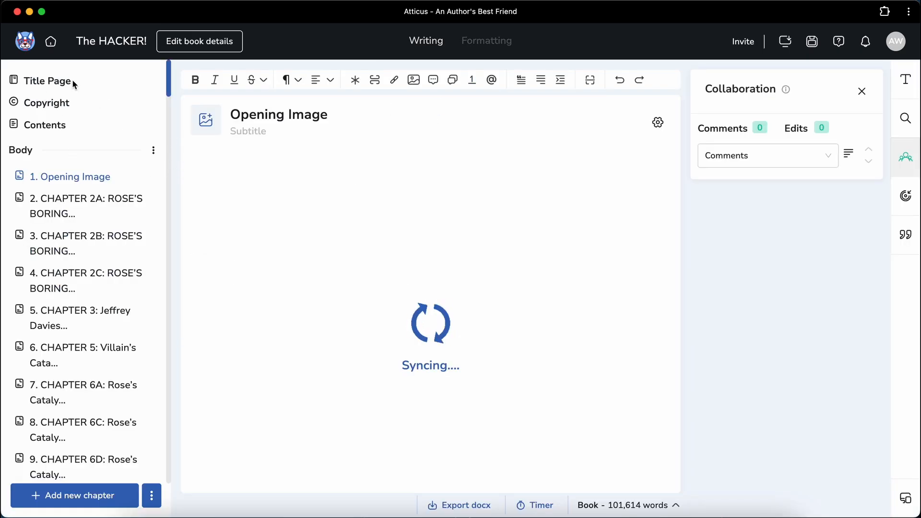
left_click(47, 84)
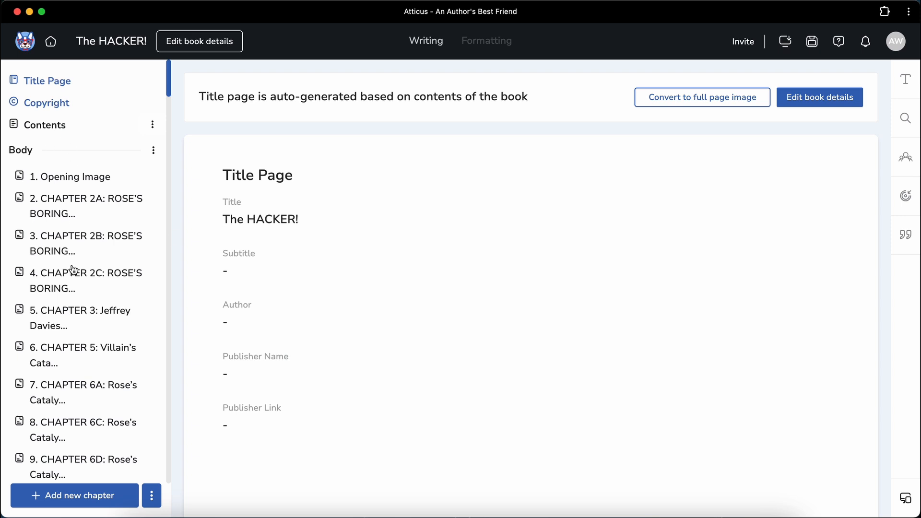
scroll(72, 267, "down", 20)
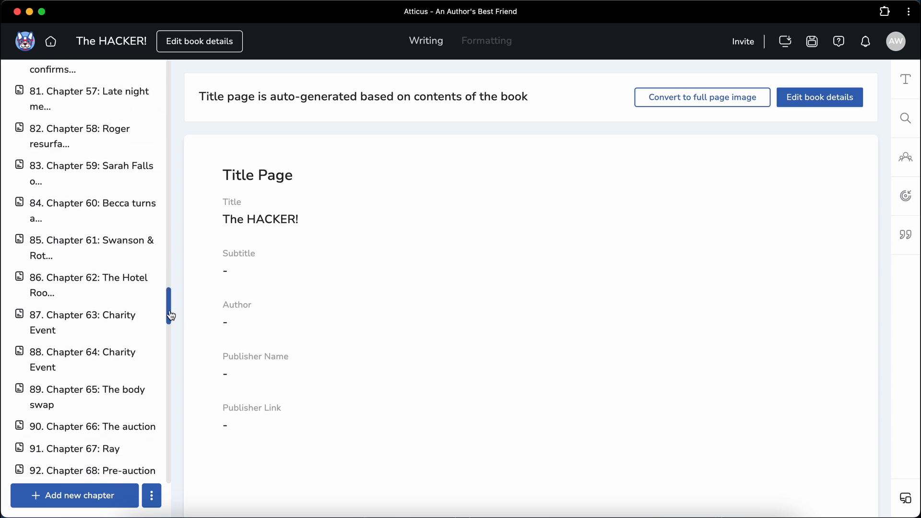
scroll(30, 399, "down", 20)
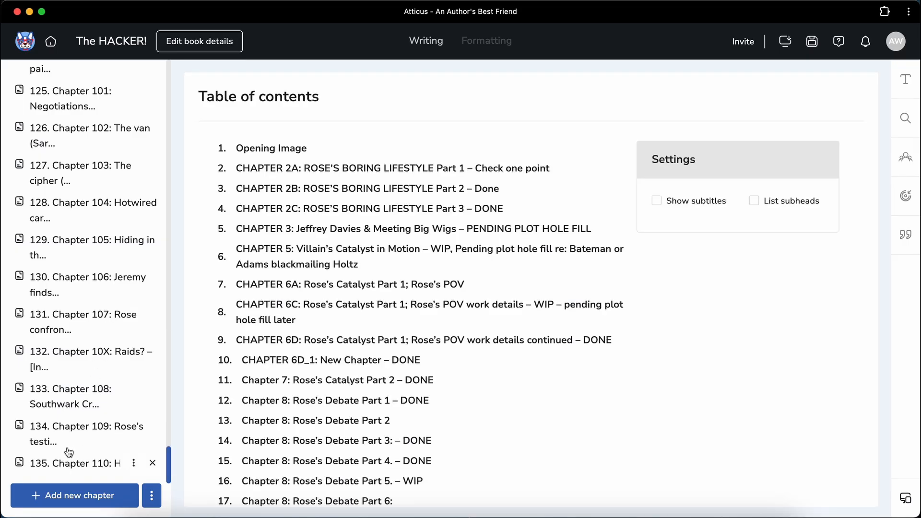
scroll(70, 399, "up", 10)
scroll(70, 399, "up", 20)
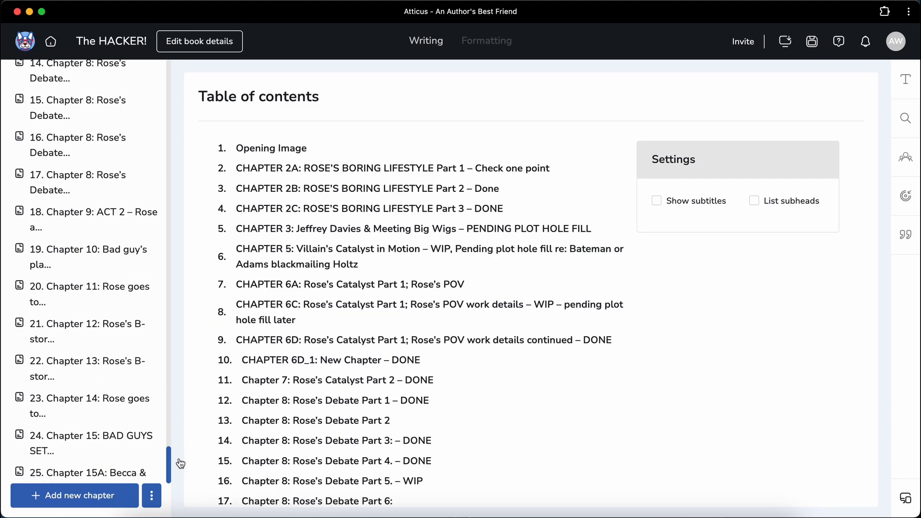
left_click_drag(168, 461, 170, 324)
scroll(120, 145, "up", 15)
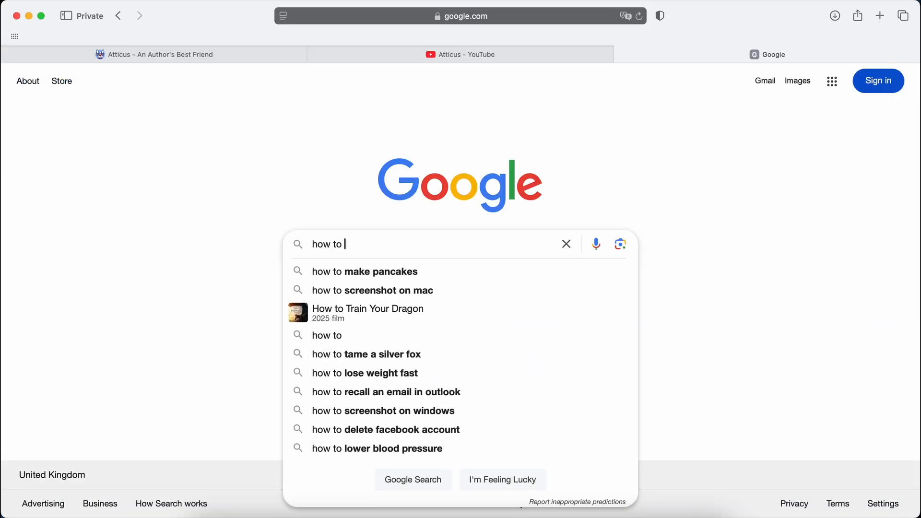
Search Google in the browser for "how to format a book using atticus" and browse the video results
type("format a b")
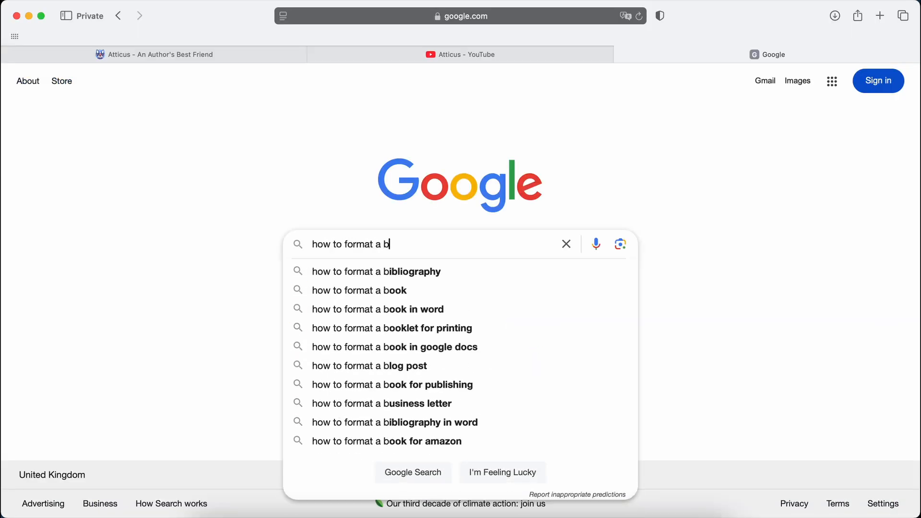
type("ook using atticus")
key("Return")
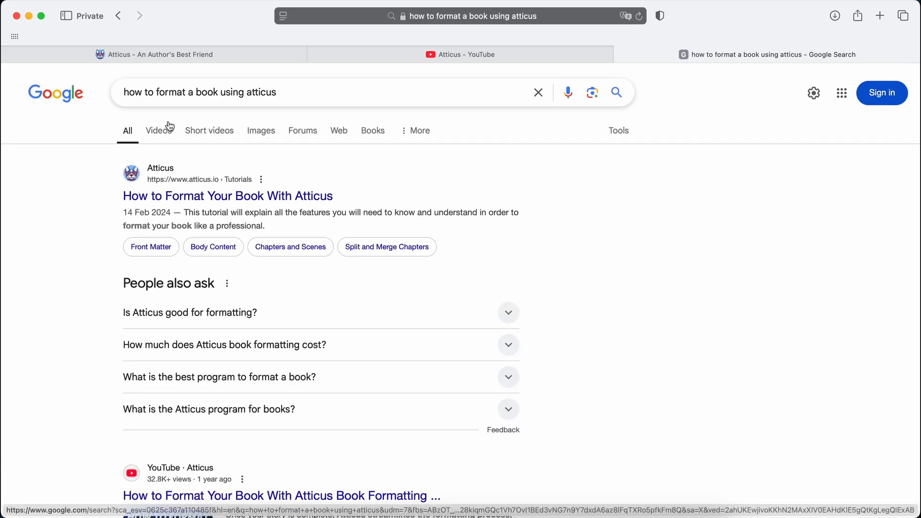
left_click(163, 130)
scroll(46, 309, "down", 10)
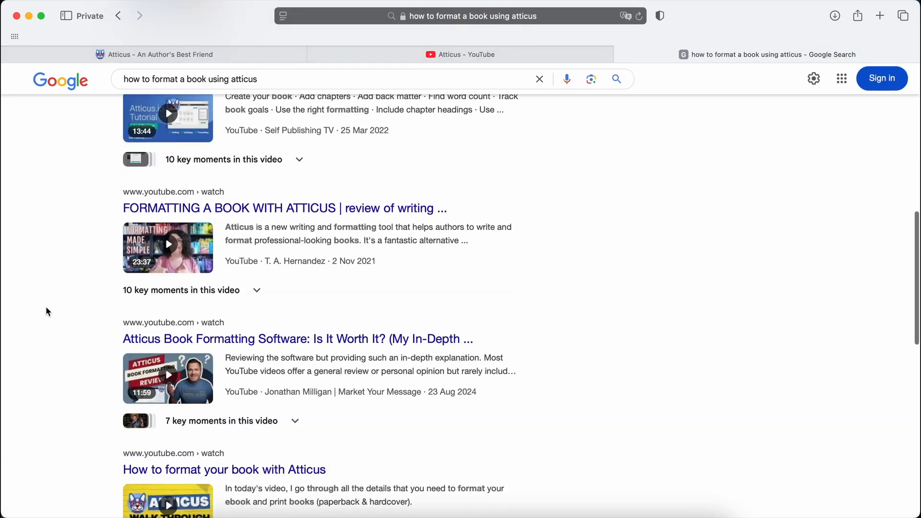